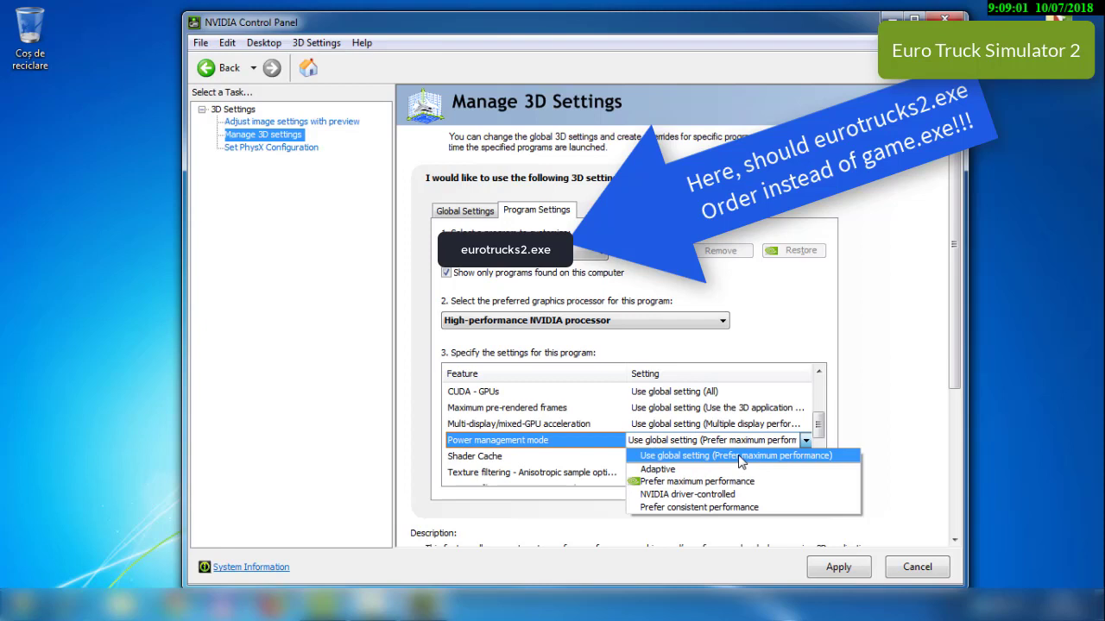
- Set the power management mode to Prefer maximum performance and Texture filtering - Quality to High performance for the game
{"action": "left_click", "coordinate": [736, 482]}
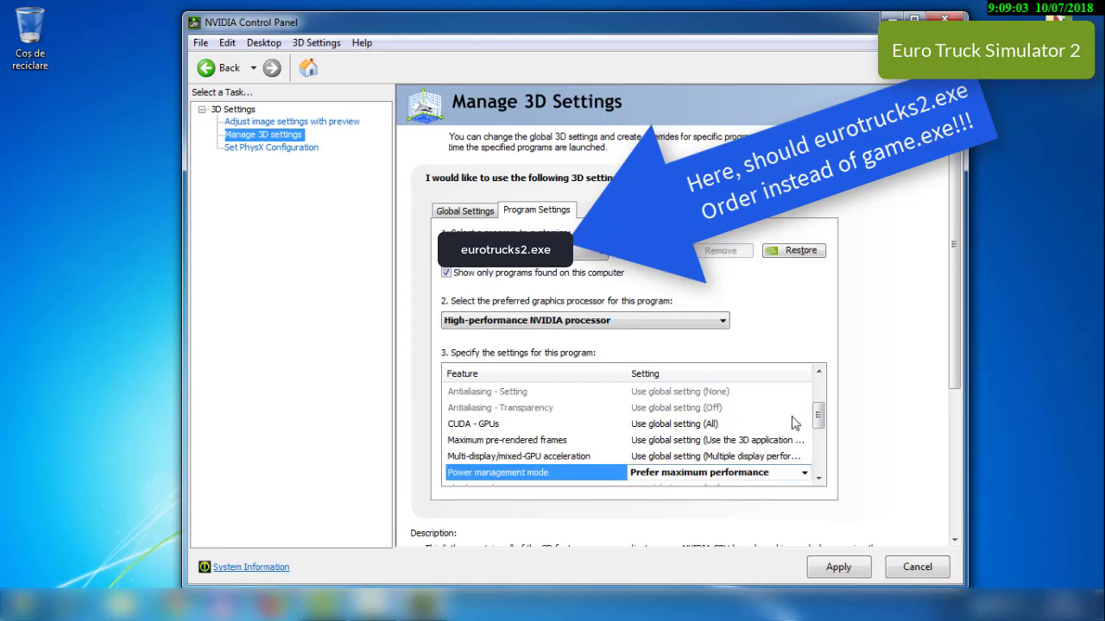
{"action": "left_click_drag", "start_coordinate": [818, 416], "coordinate": [820, 456]}
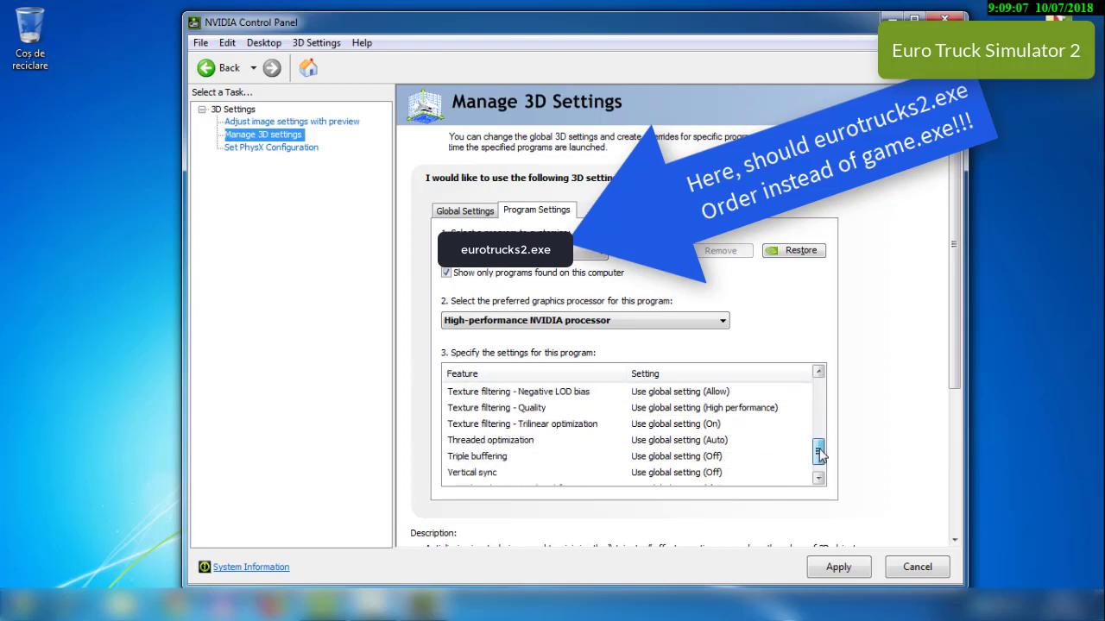
{"action": "left_click", "coordinate": [766, 411]}
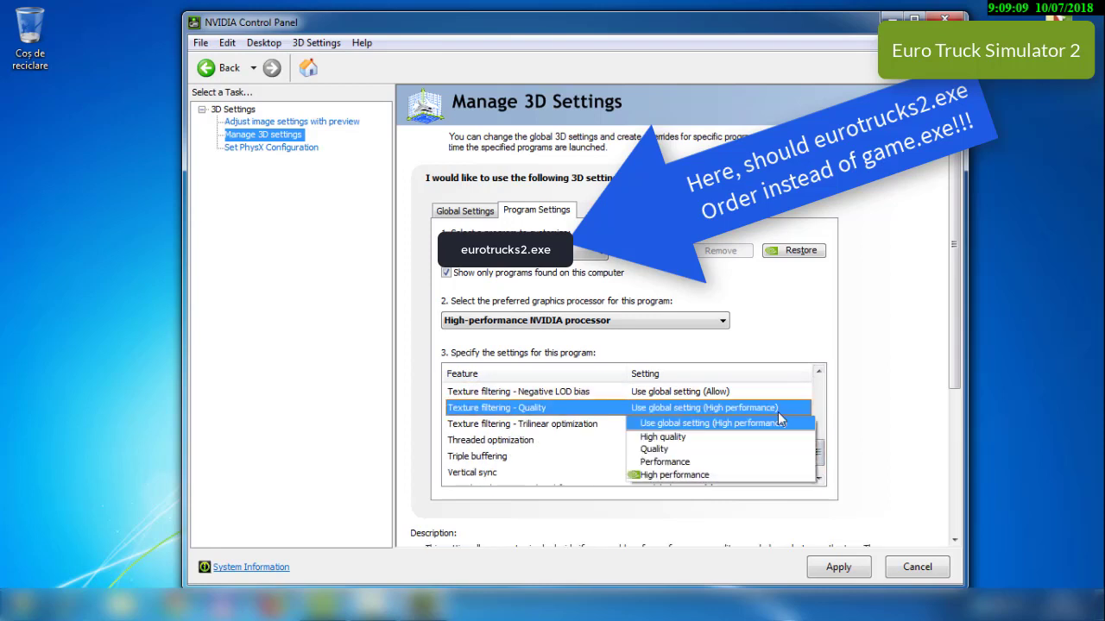
{"action": "left_click", "coordinate": [676, 474]}
{"action": "left_click_drag", "start_coordinate": [818, 431], "coordinate": [821, 466]}
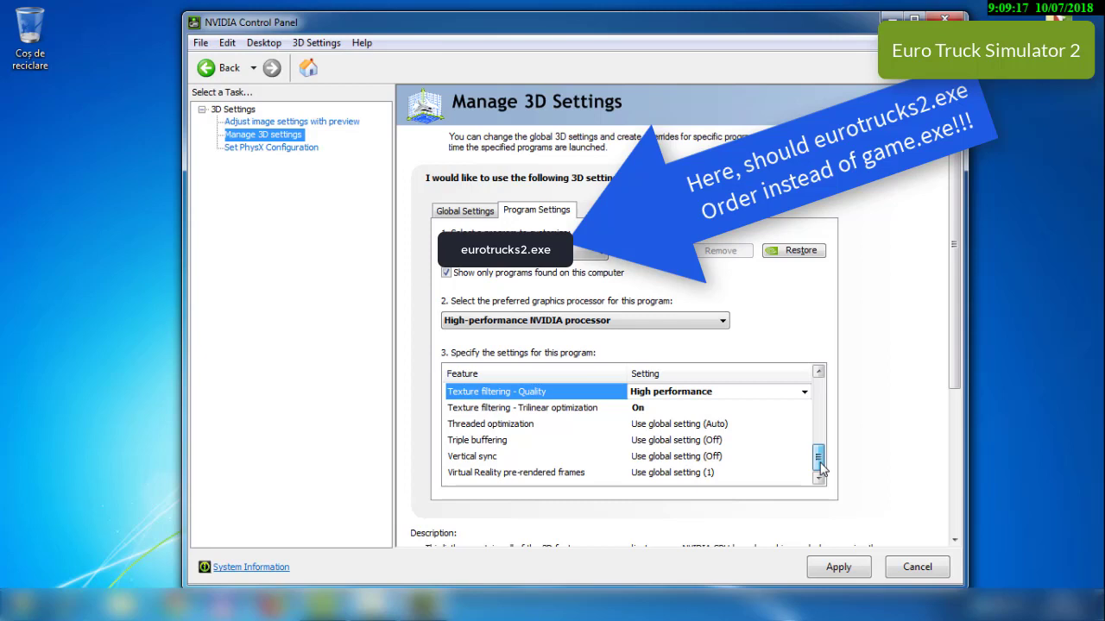
- Set the texture filtering anisotropic sample optimization to Off, apply the program settings and close the window
{"action": "left_click_drag", "start_coordinate": [820, 469], "coordinate": [819, 434]}
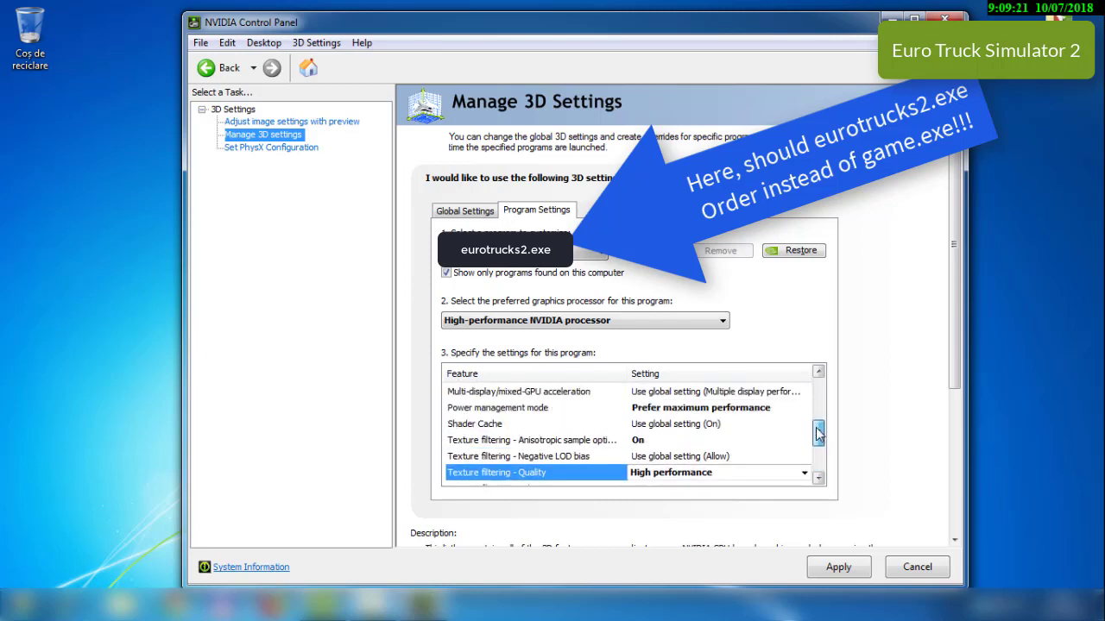
{"action": "left_click", "coordinate": [679, 442]}
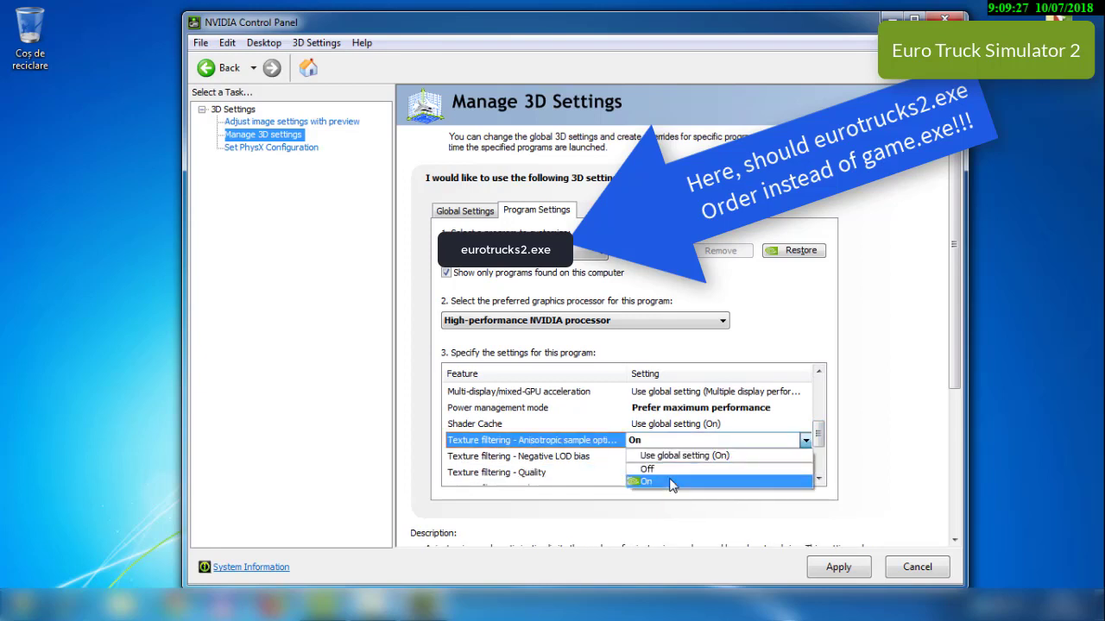
{"action": "left_click", "coordinate": [675, 471]}
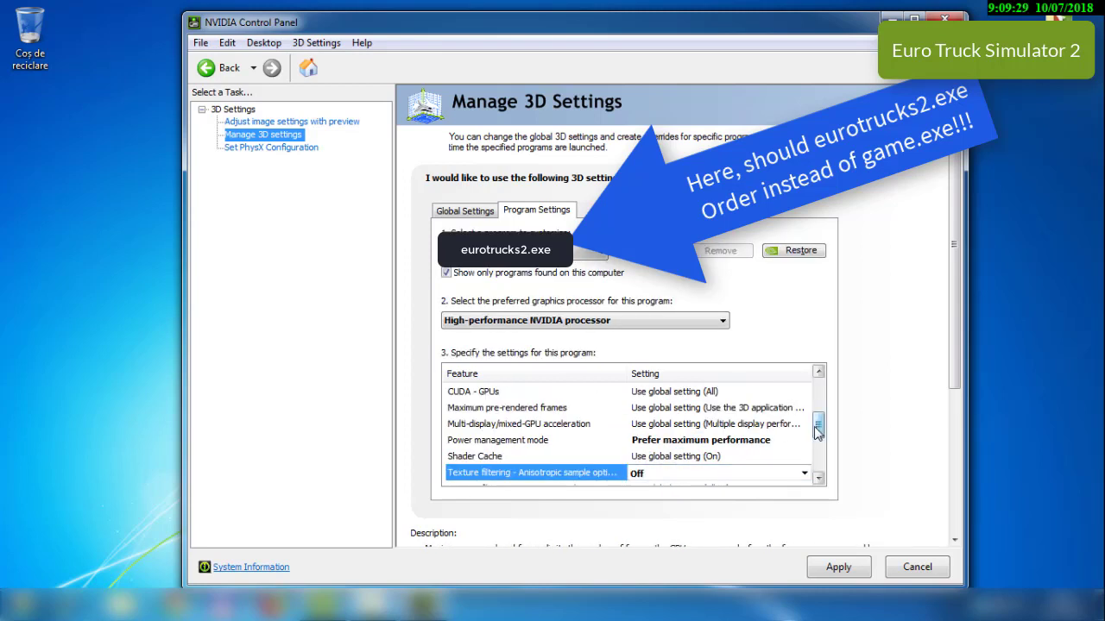
{"action": "scroll", "coordinate": [818, 423], "scroll_direction": "up", "scroll_amount": 3}
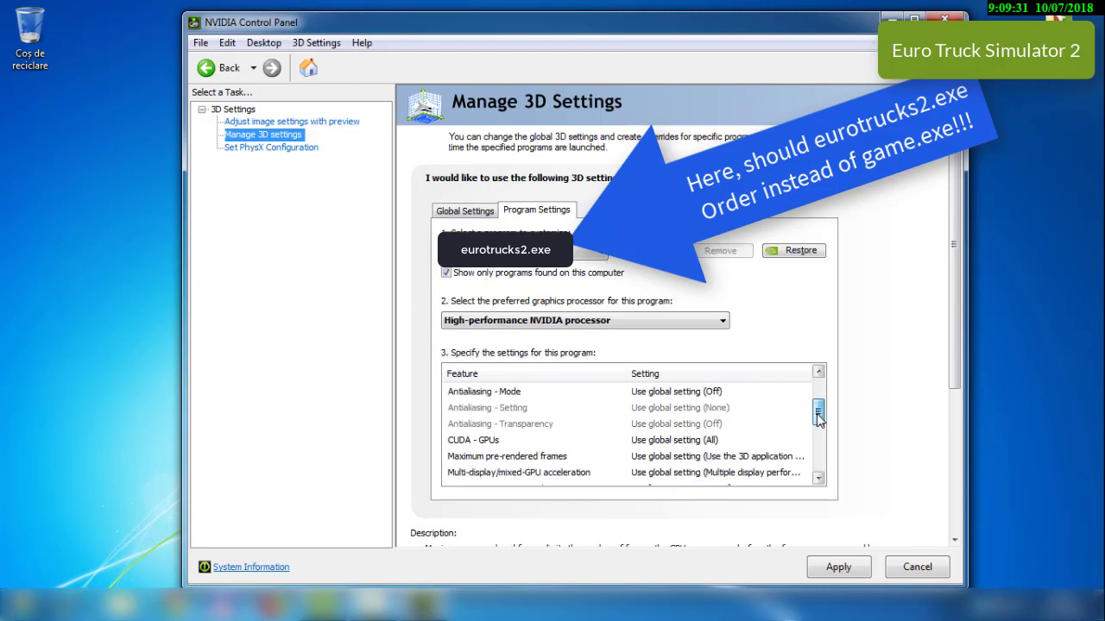
{"action": "scroll", "coordinate": [819, 423], "scroll_direction": "up", "scroll_amount": 2}
{"action": "left_click", "coordinate": [838, 567]}
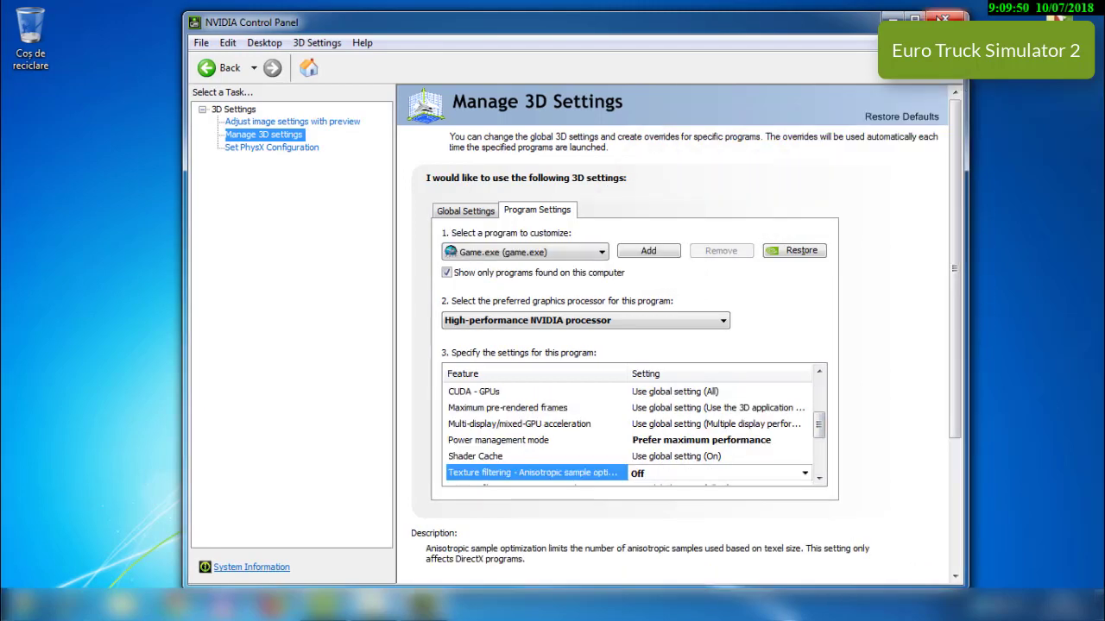
{"action": "left_click", "coordinate": [947, 18]}
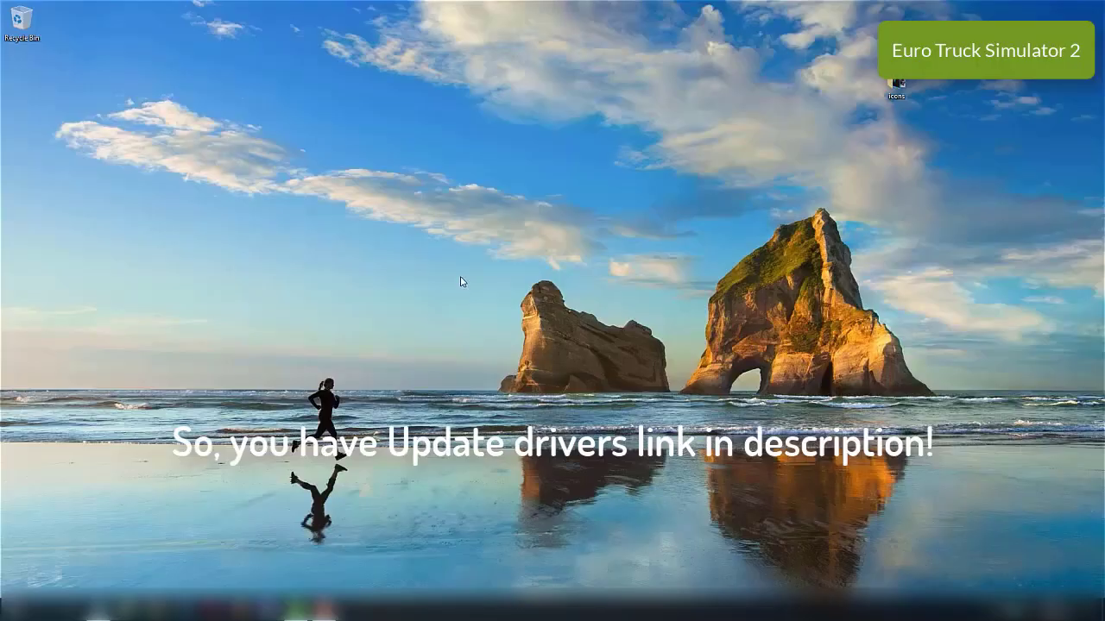
- Switch to AMD Radeon Settings and show the gaming profiles
{"action": "right_click", "coordinate": [460, 279]}
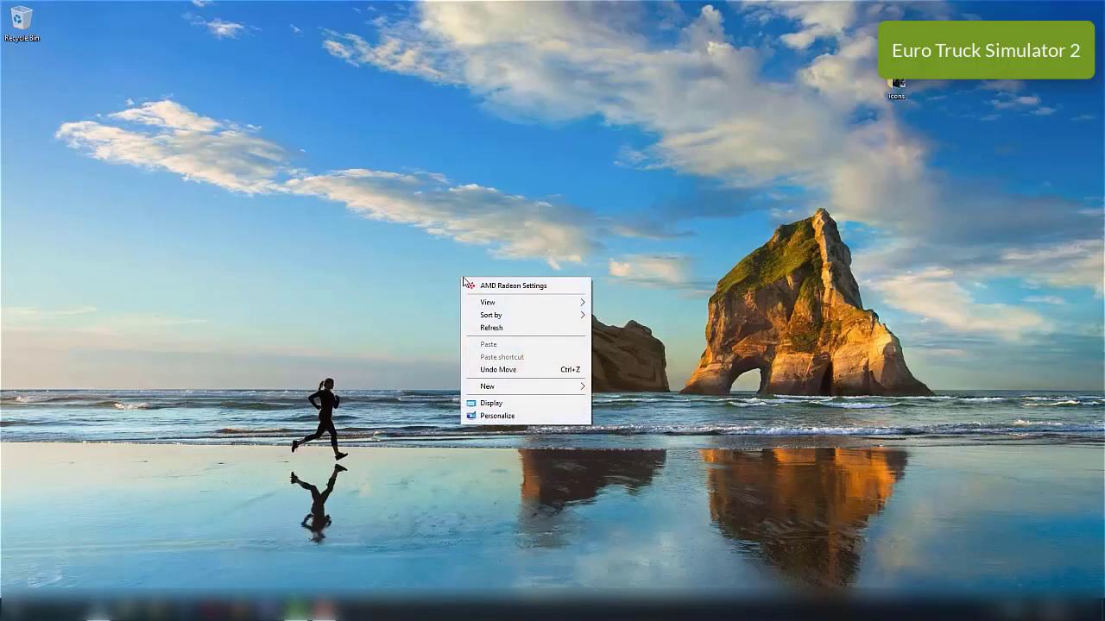
{"action": "left_click", "coordinate": [558, 288]}
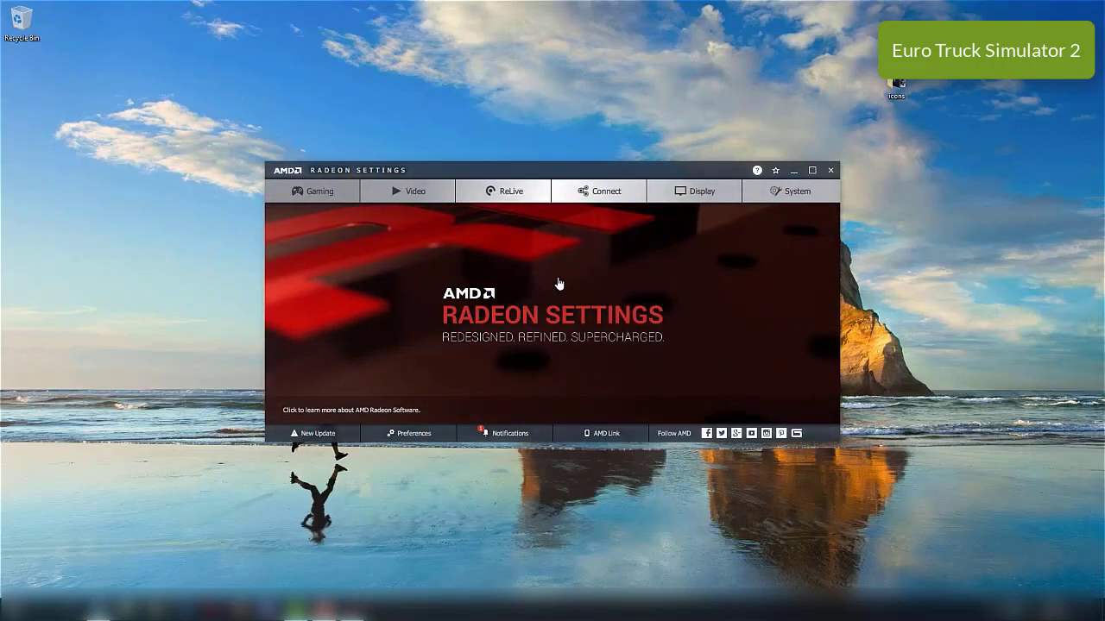
{"action": "left_click", "coordinate": [305, 190]}
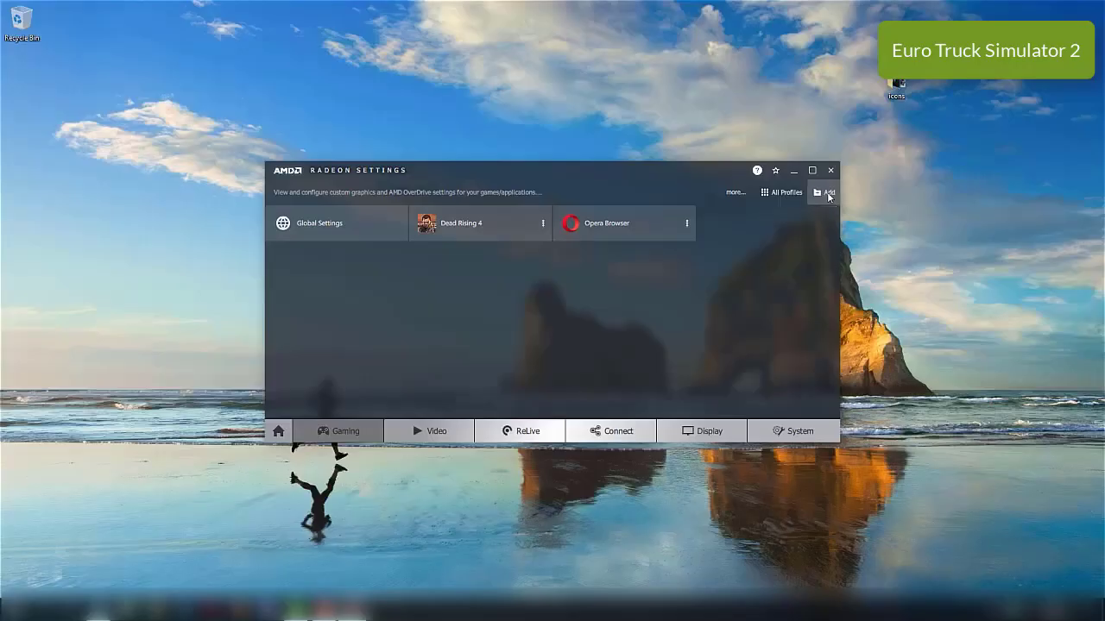
- Add a gaming profile for the GAME application from the DESIRED GAME FOLDER in Downloads
{"action": "left_click", "coordinate": [824, 193]}
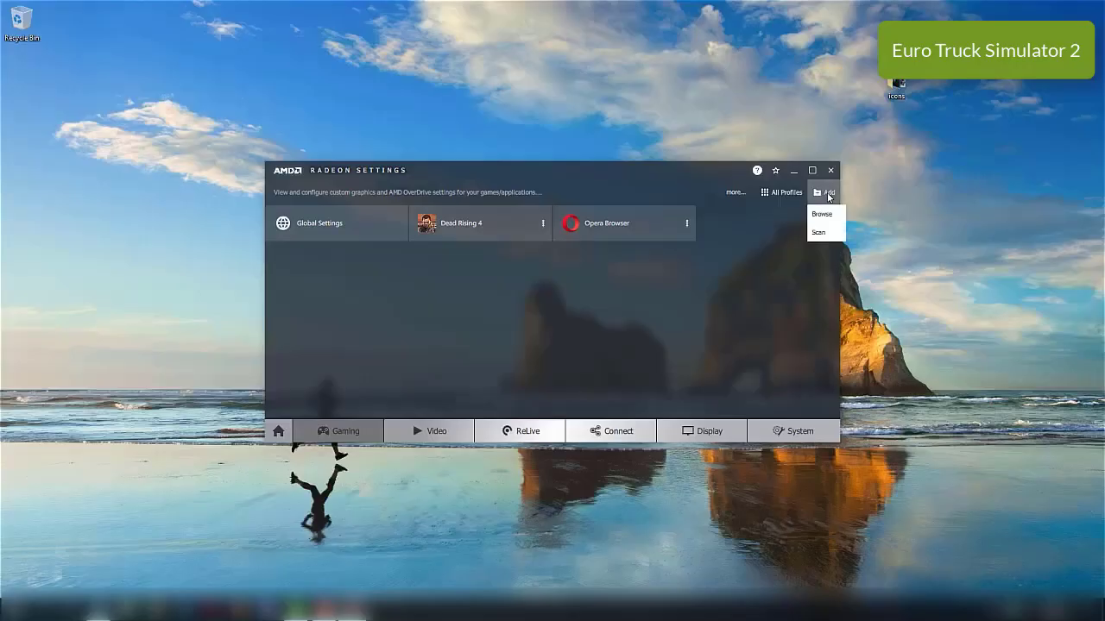
{"action": "left_click", "coordinate": [827, 214]}
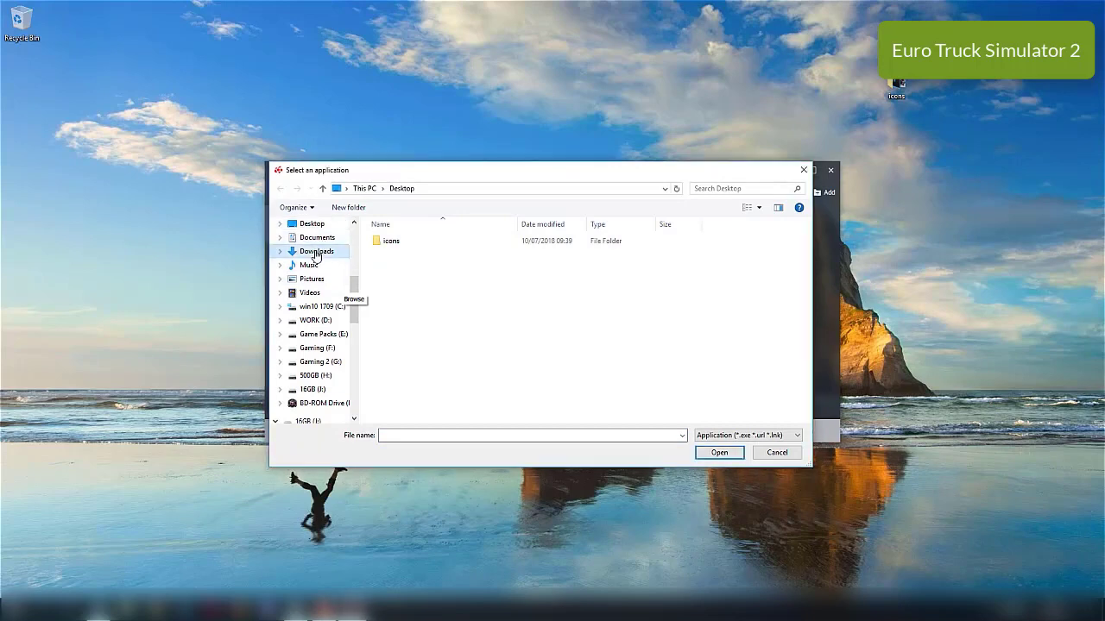
{"action": "left_click", "coordinate": [316, 251]}
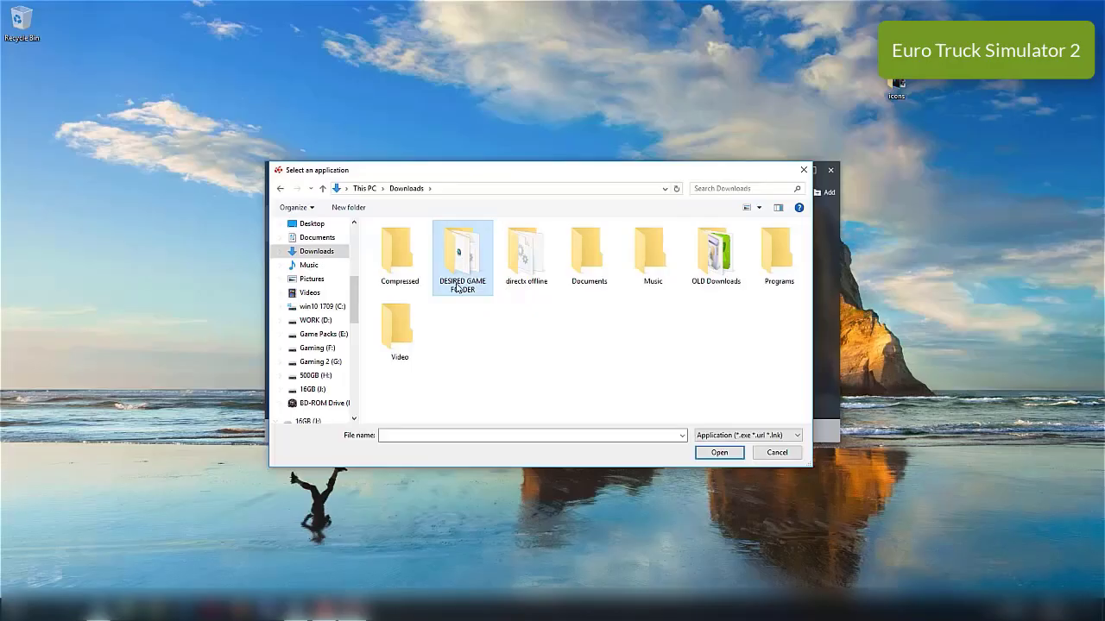
{"action": "double_click", "coordinate": [464, 256]}
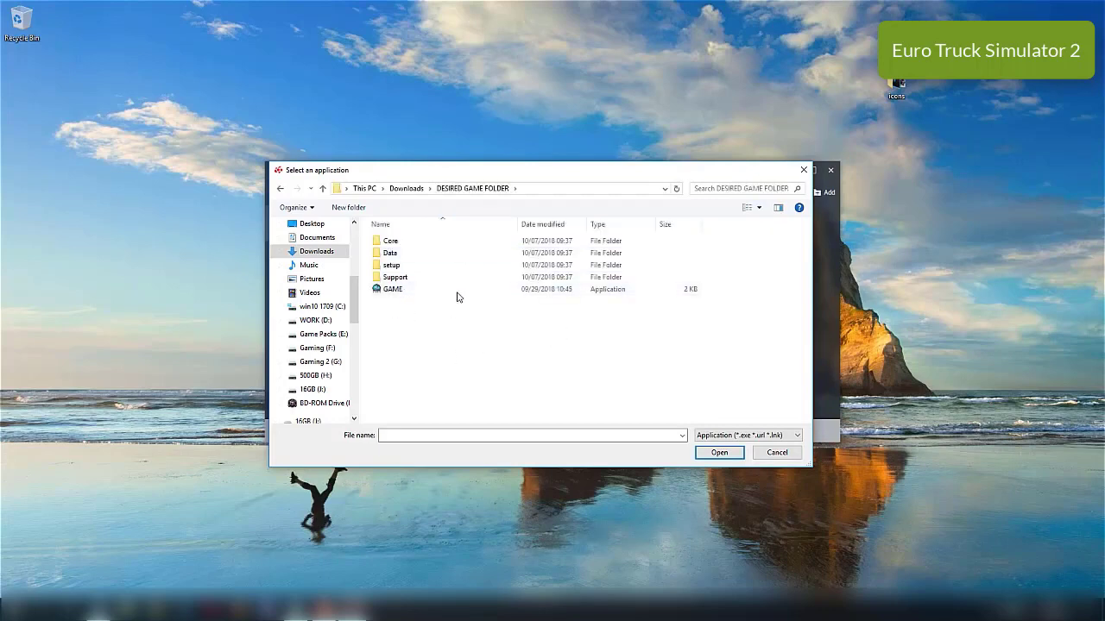
{"action": "left_click", "coordinate": [394, 290]}
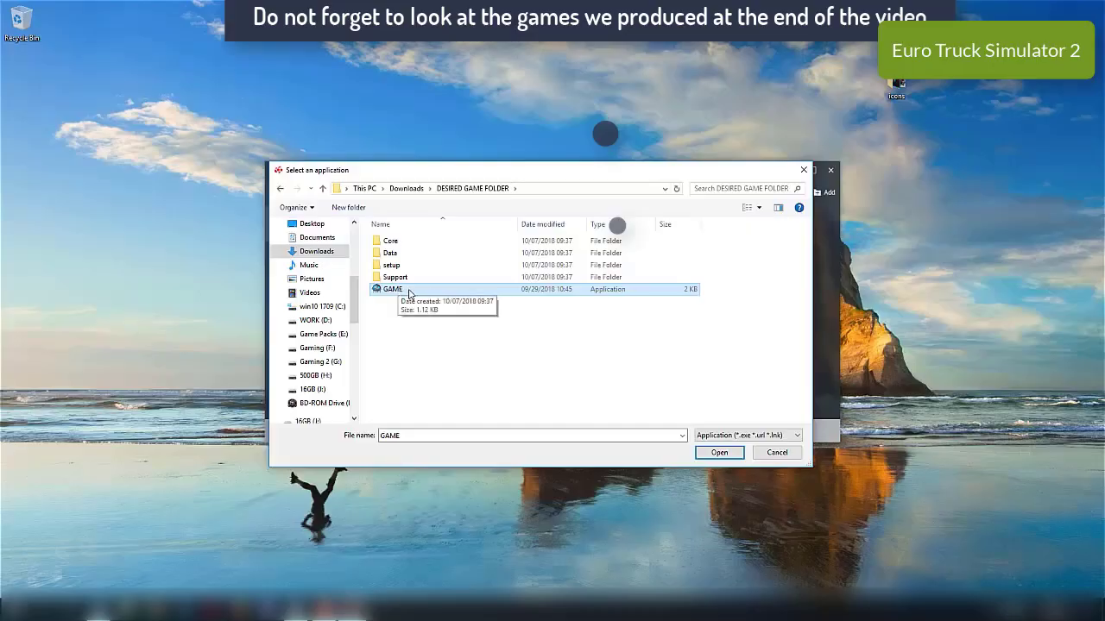
{"action": "left_click", "coordinate": [725, 452]}
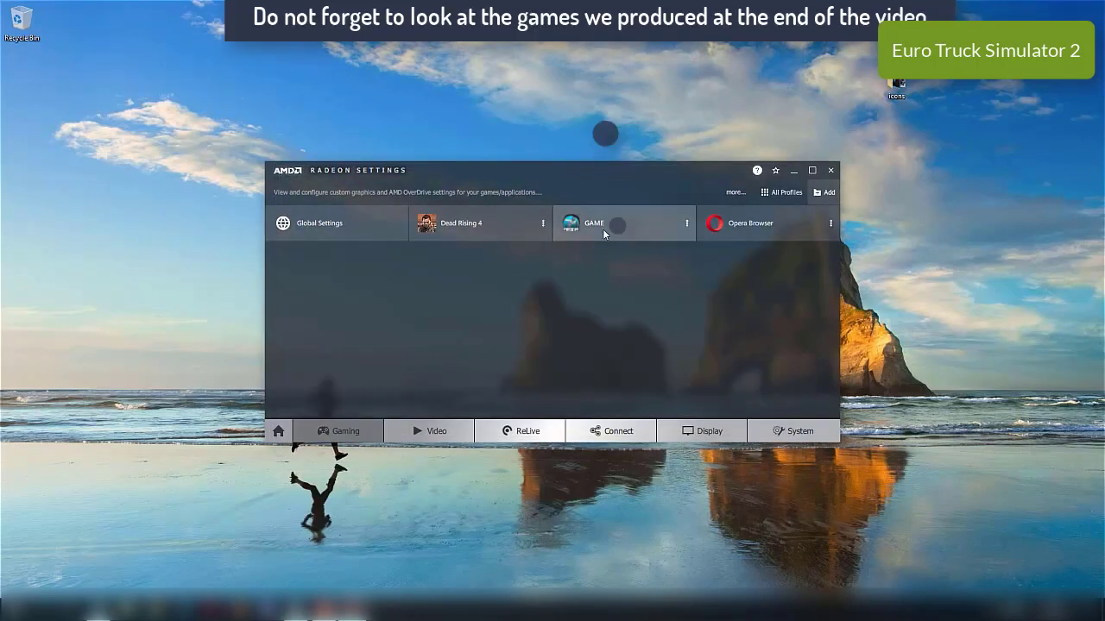
{"action": "left_click", "coordinate": [687, 226]}
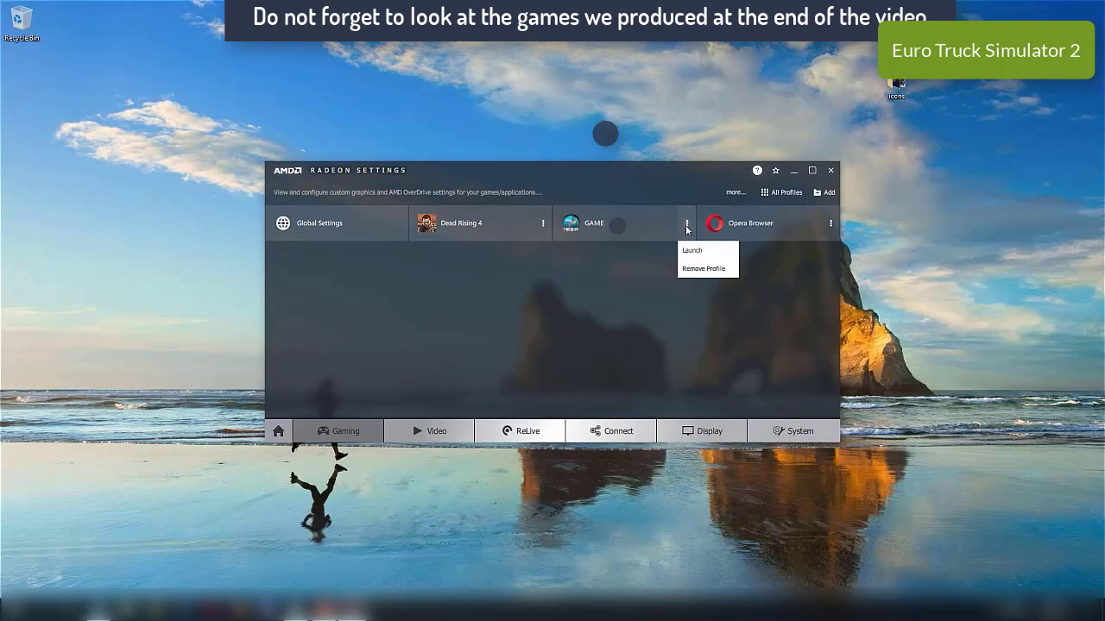
{"action": "left_click", "coordinate": [583, 340]}
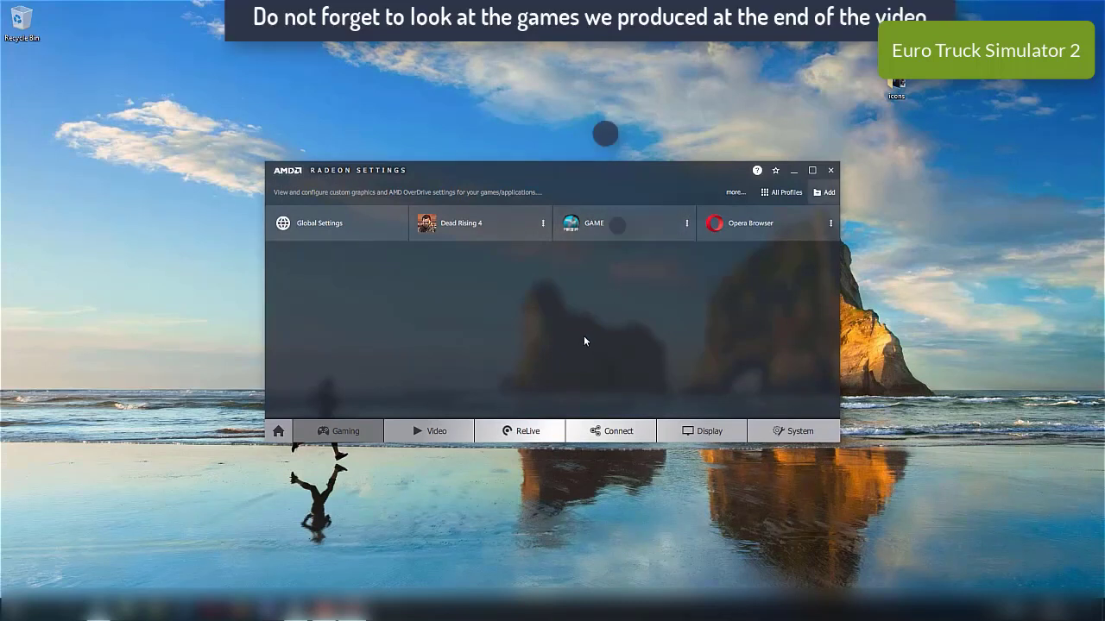
- In the global graphics settings, set Anti-aliasing Mode to Override application settings and Texture Filtering Quality to Performance
{"action": "left_click", "coordinate": [344, 226]}
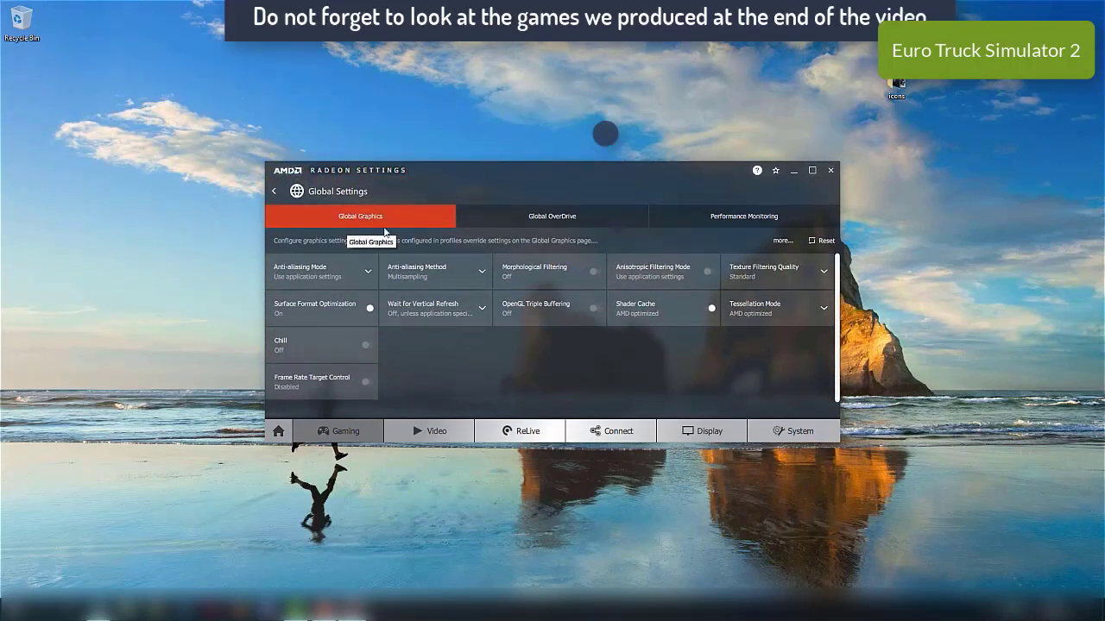
{"action": "left_click", "coordinate": [368, 271]}
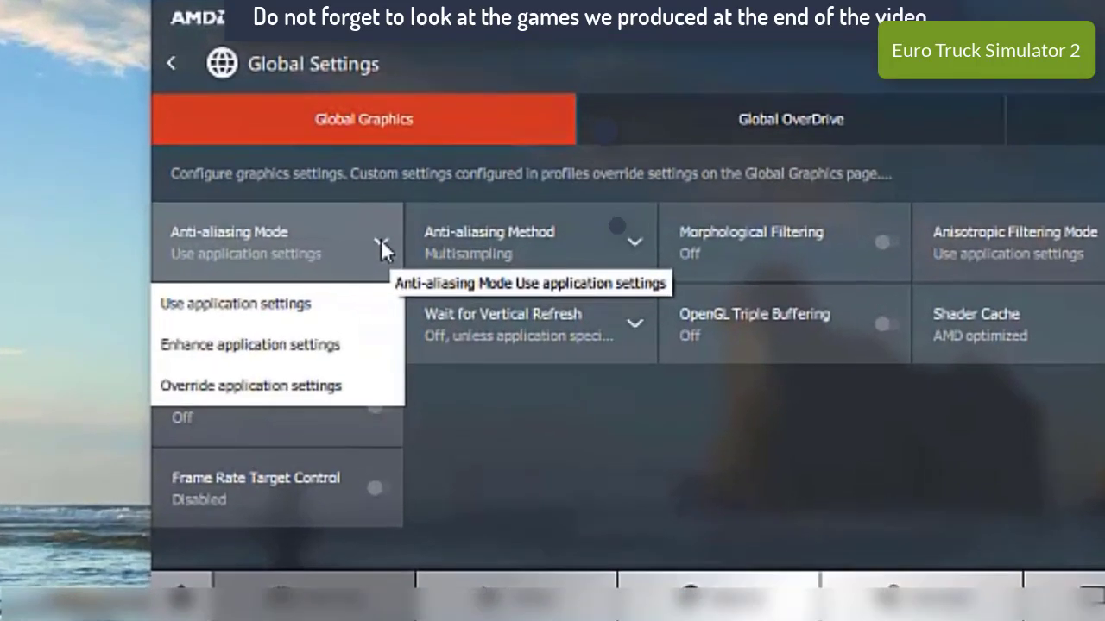
{"action": "left_click", "coordinate": [317, 387]}
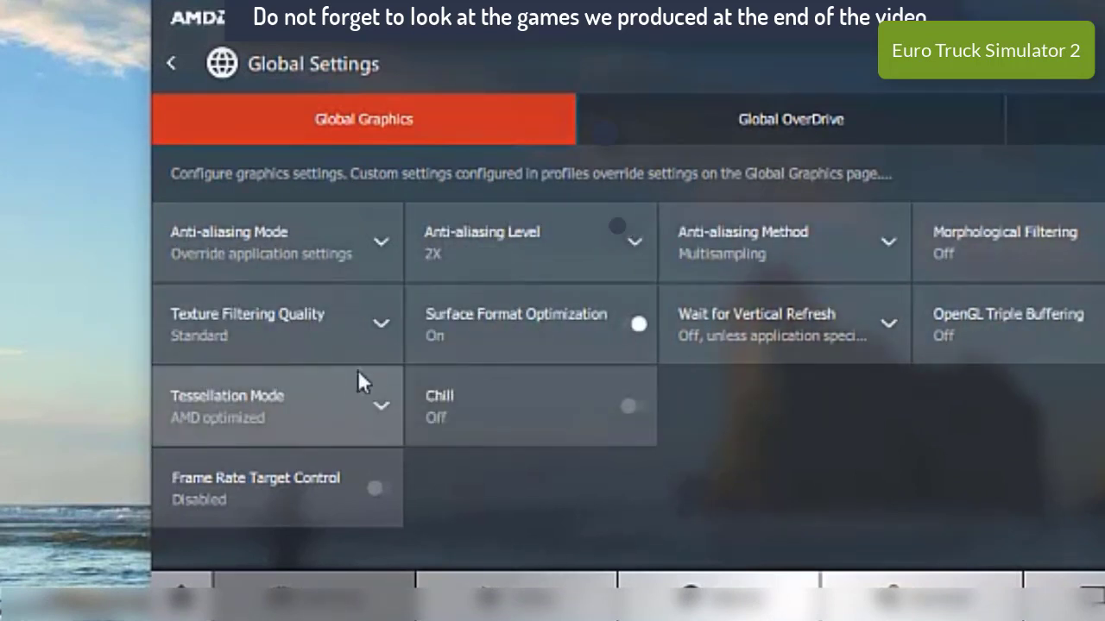
{"action": "left_click", "coordinate": [380, 326]}
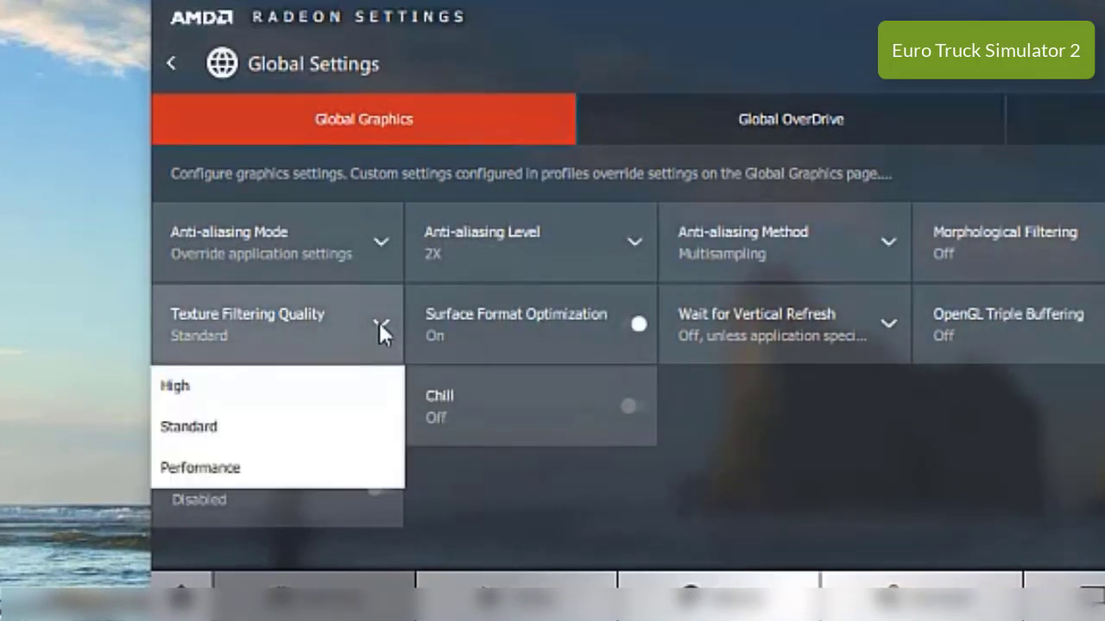
{"action": "left_click", "coordinate": [308, 470]}
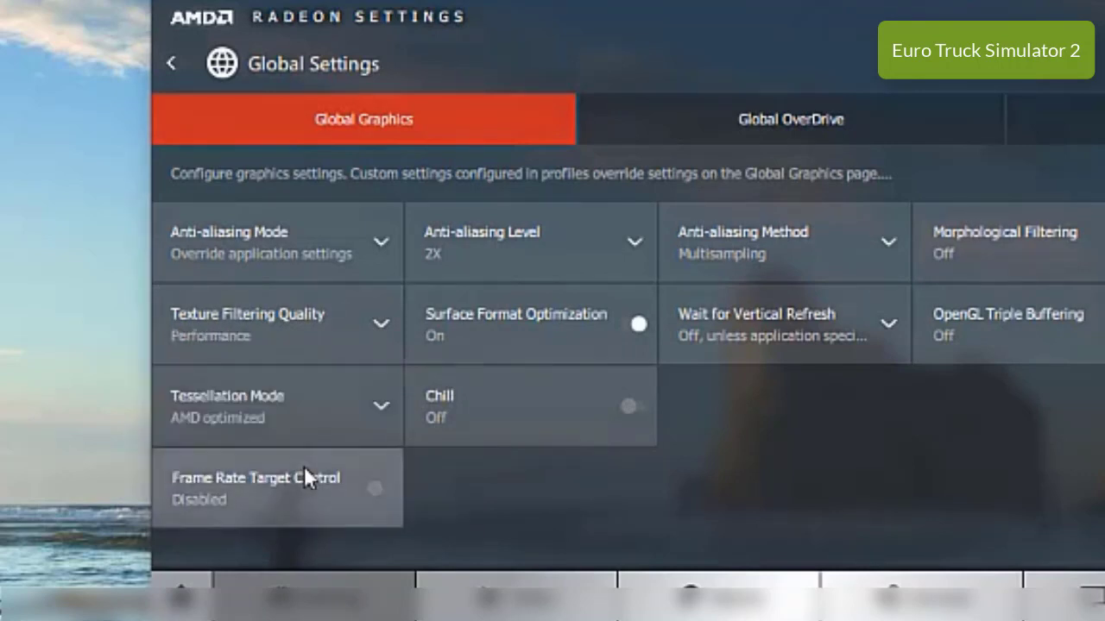
- Choose 2X as the Anti-aliasing Level and review the Anti-aliasing Method options without changing the method
{"action": "left_click", "coordinate": [632, 243]}
{"action": "scroll", "coordinate": [597, 340], "scroll_direction": "down", "scroll_amount": 1}
{"action": "scroll", "coordinate": [636, 387], "scroll_direction": "up", "scroll_amount": 1}
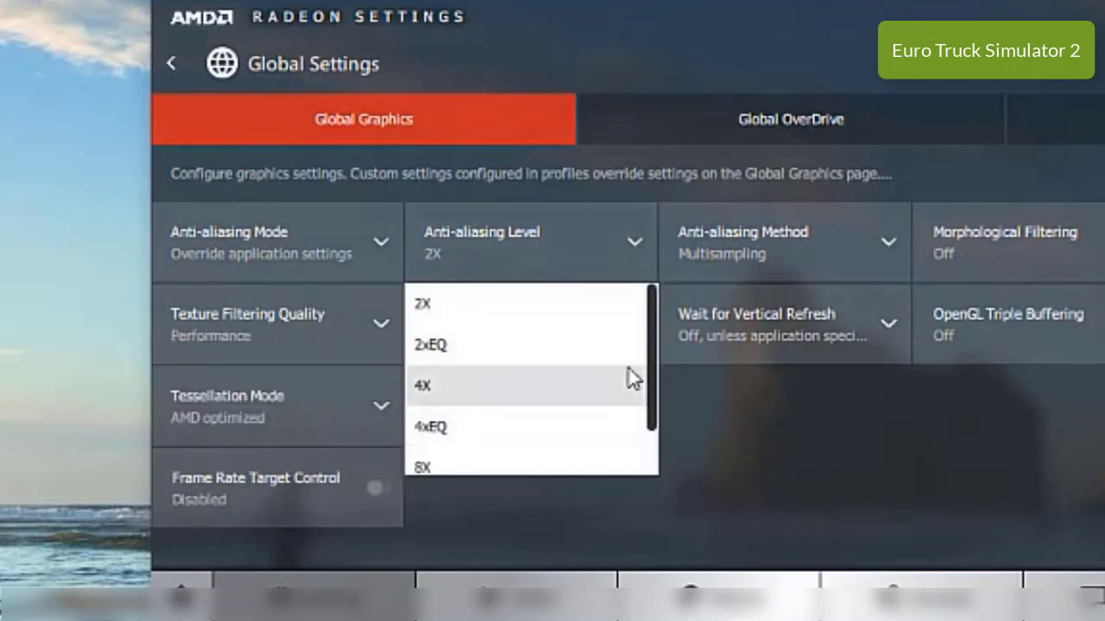
{"action": "left_click_drag", "start_coordinate": [653, 352], "coordinate": [649, 263]}
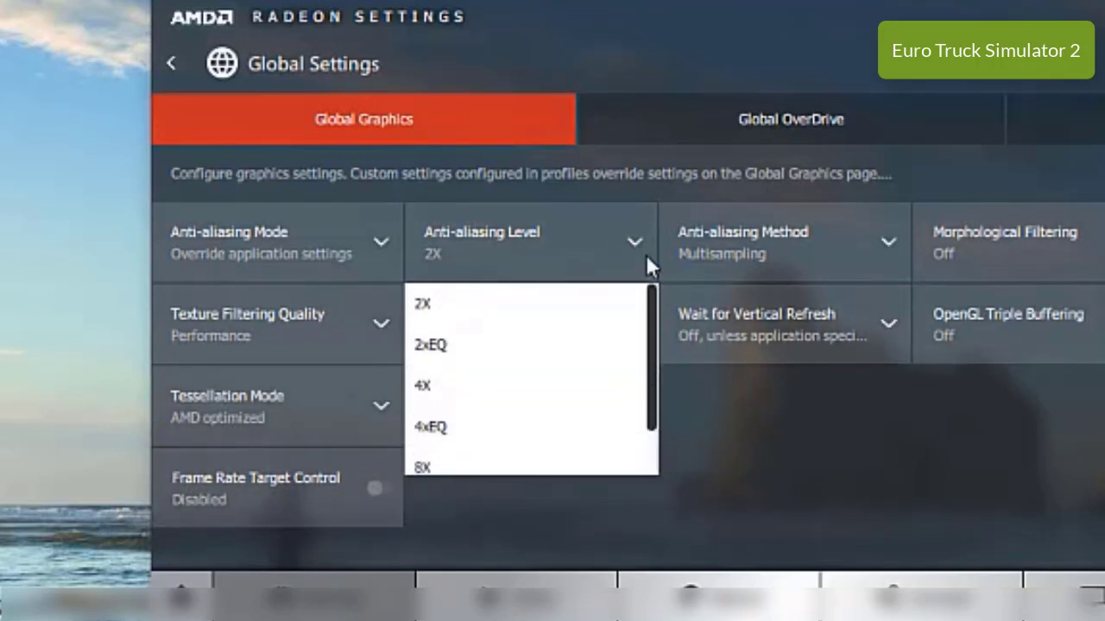
{"action": "left_click", "coordinate": [510, 303]}
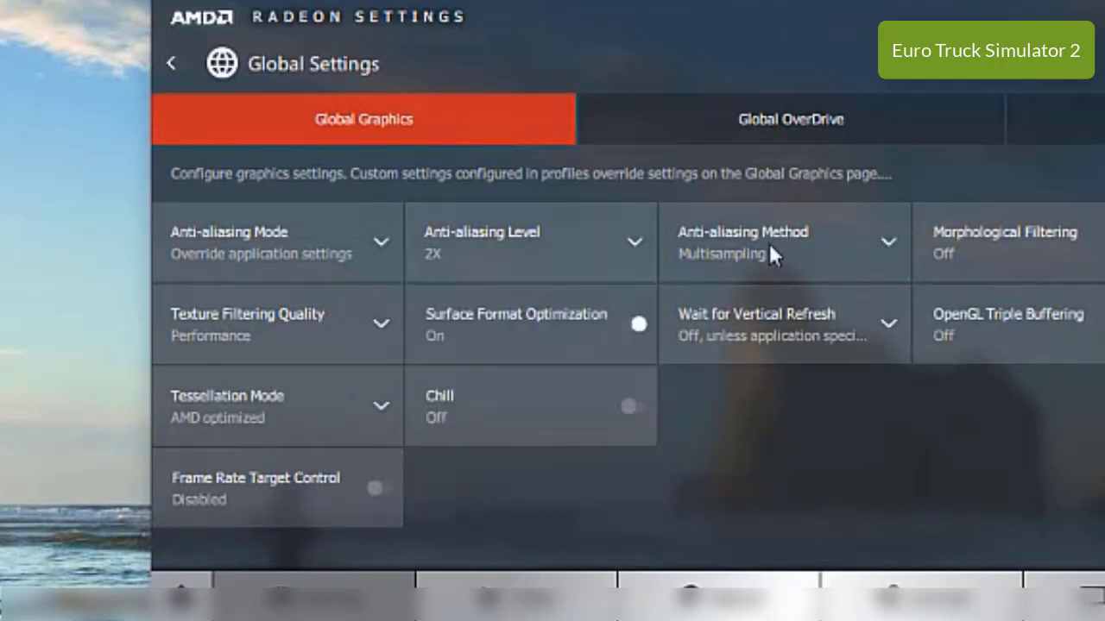
{"action": "left_click", "coordinate": [881, 245]}
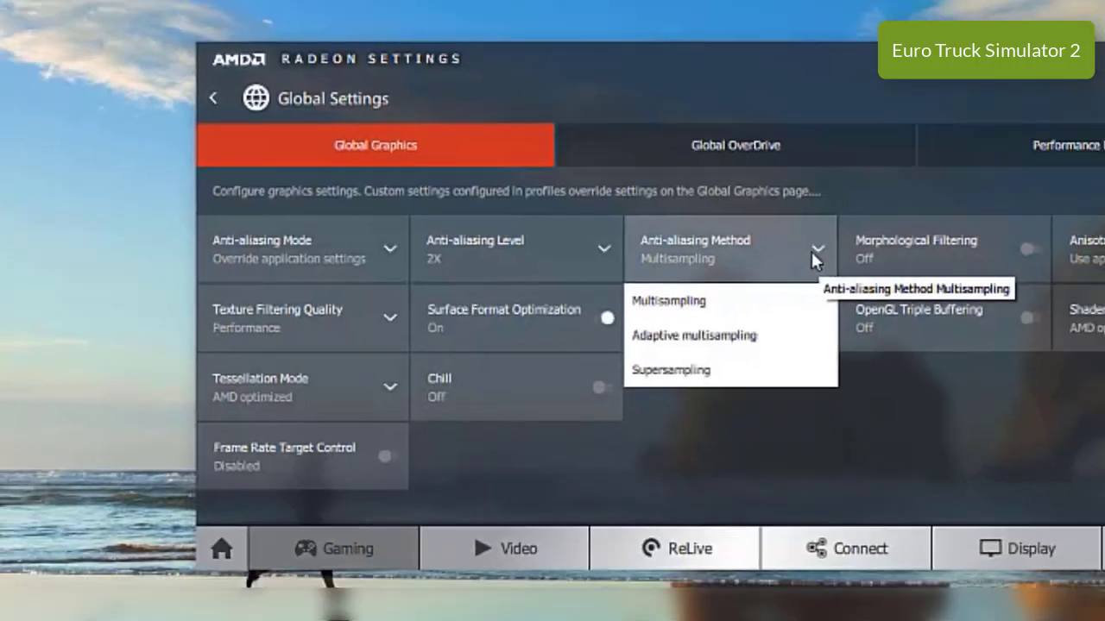
{"action": "left_click", "coordinate": [813, 252]}
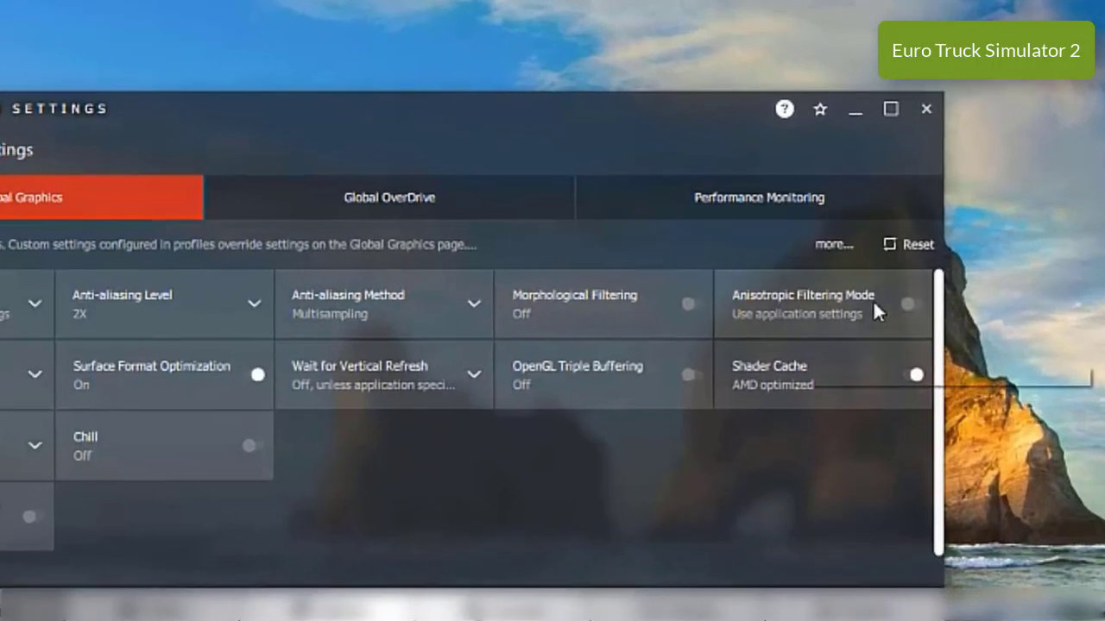
- Try the Anisotropic Filtering Mode override, revert it to Use application settings, and set Wait for Vertical Refresh to Always off
{"action": "left_click", "coordinate": [875, 301]}
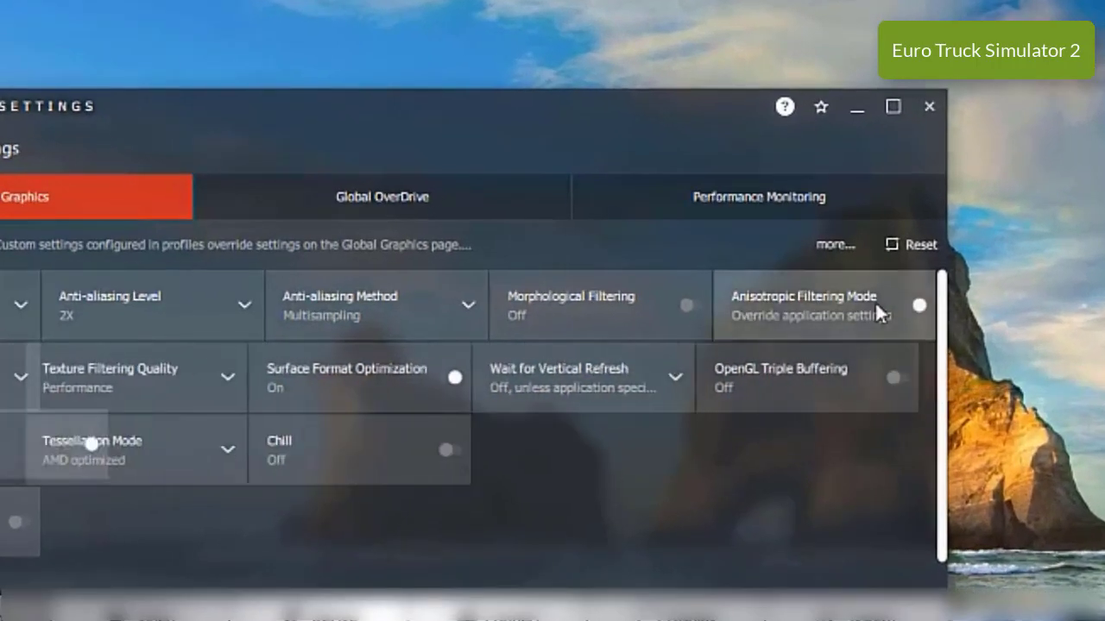
{"action": "left_click", "coordinate": [886, 312]}
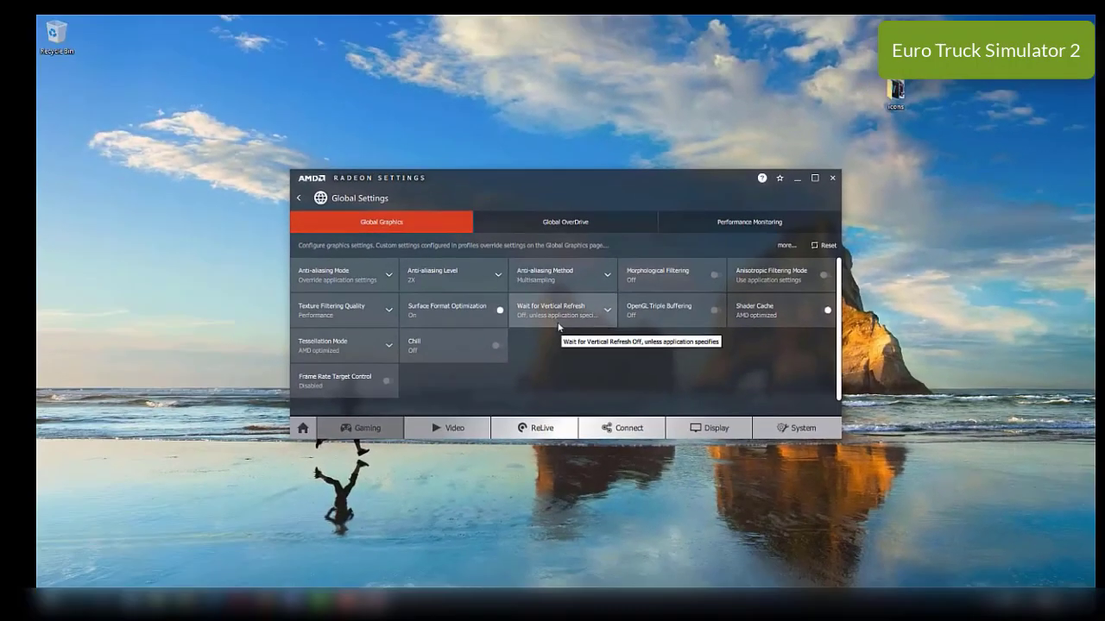
{"action": "left_click", "coordinate": [467, 377]}
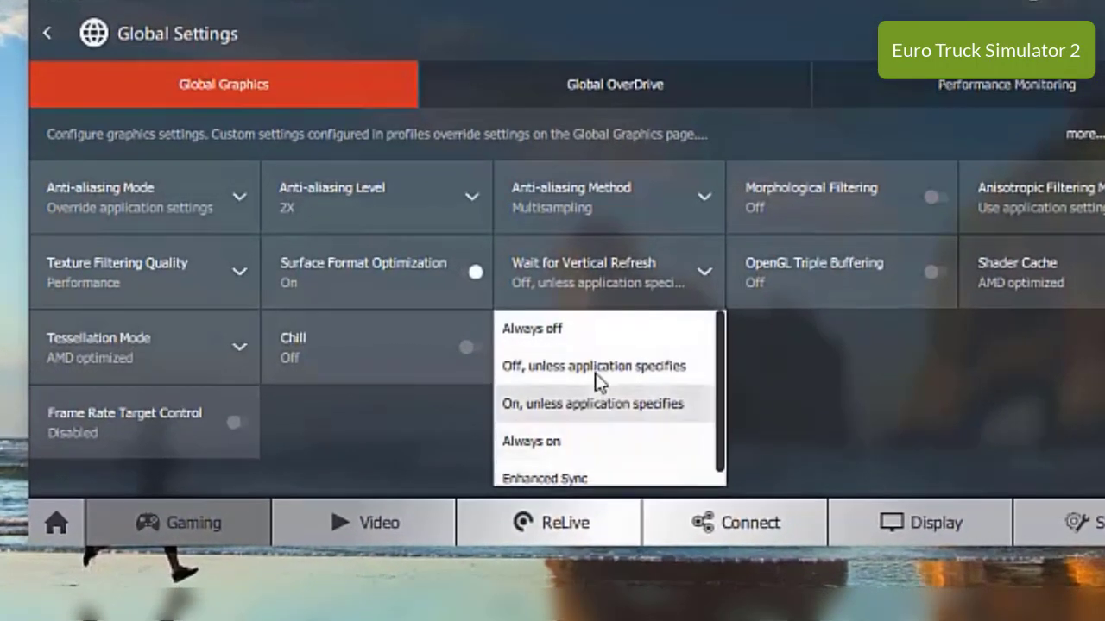
{"action": "left_click", "coordinate": [557, 327]}
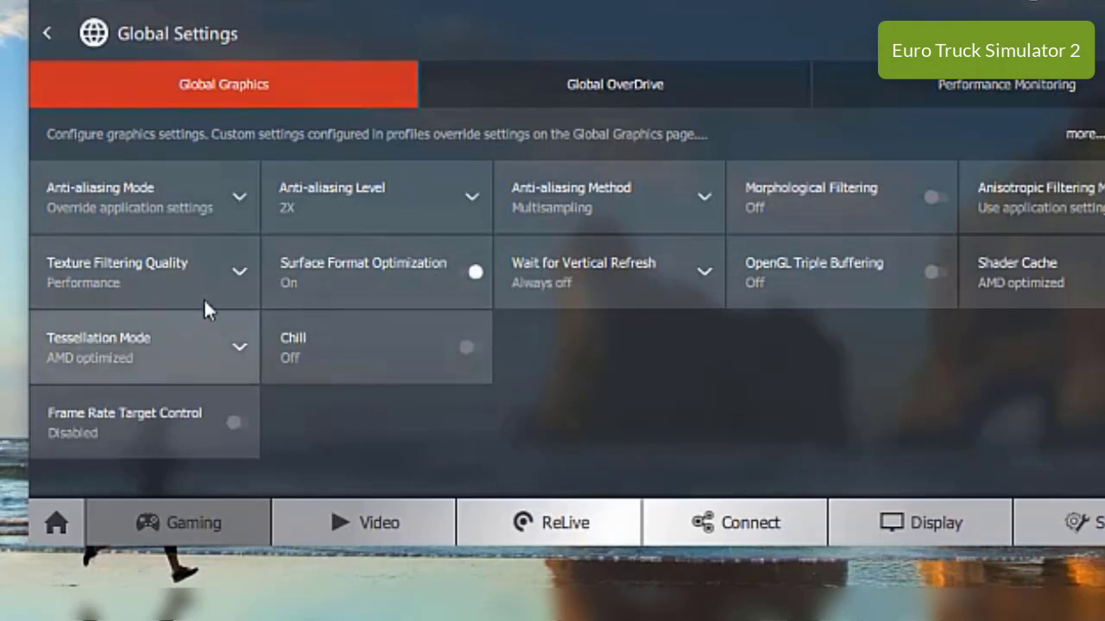
{"action": "left_click", "coordinate": [238, 346]}
{"action": "left_click", "coordinate": [238, 347]}
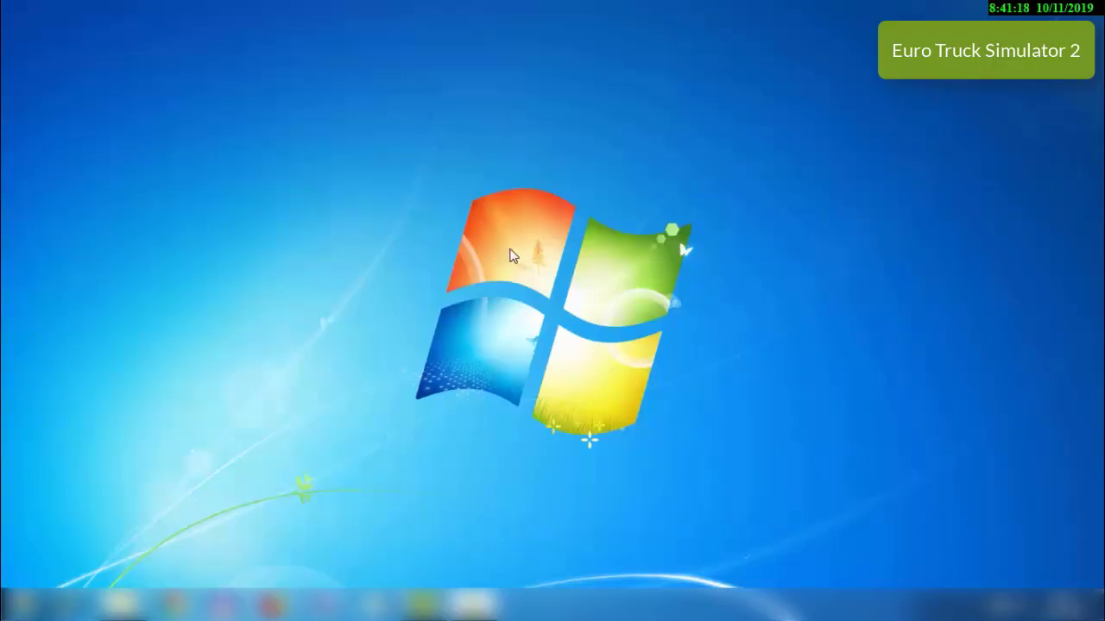
- Switch to the Intel Graphics and Media Control Panel from the desktop and start it in Advanced Mode
{"action": "right_click", "coordinate": [510, 256]}
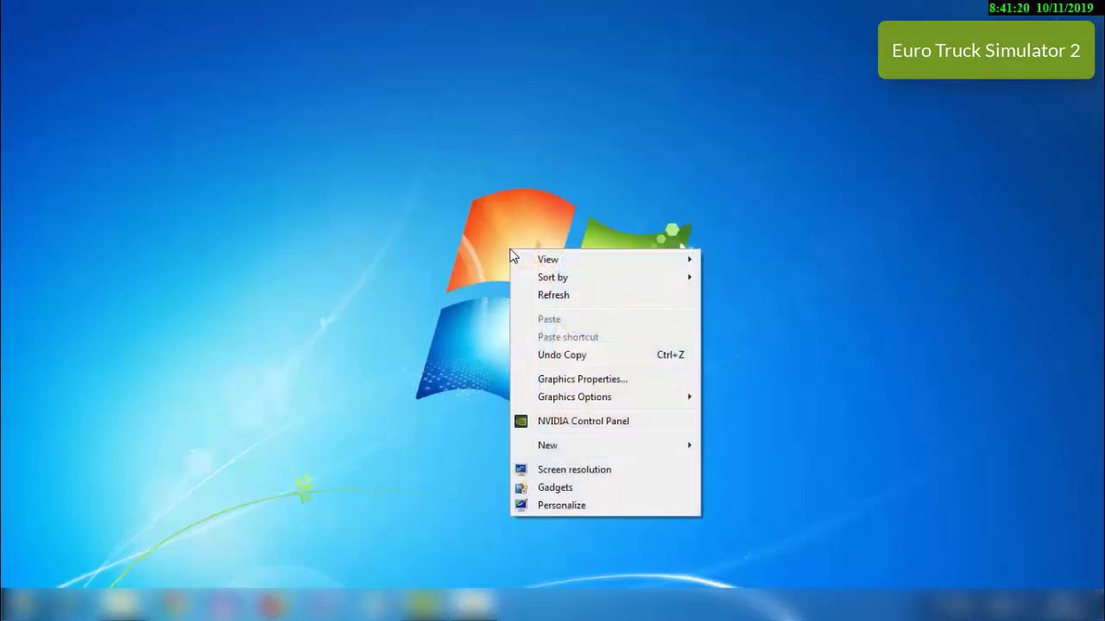
{"action": "left_click", "coordinate": [588, 380]}
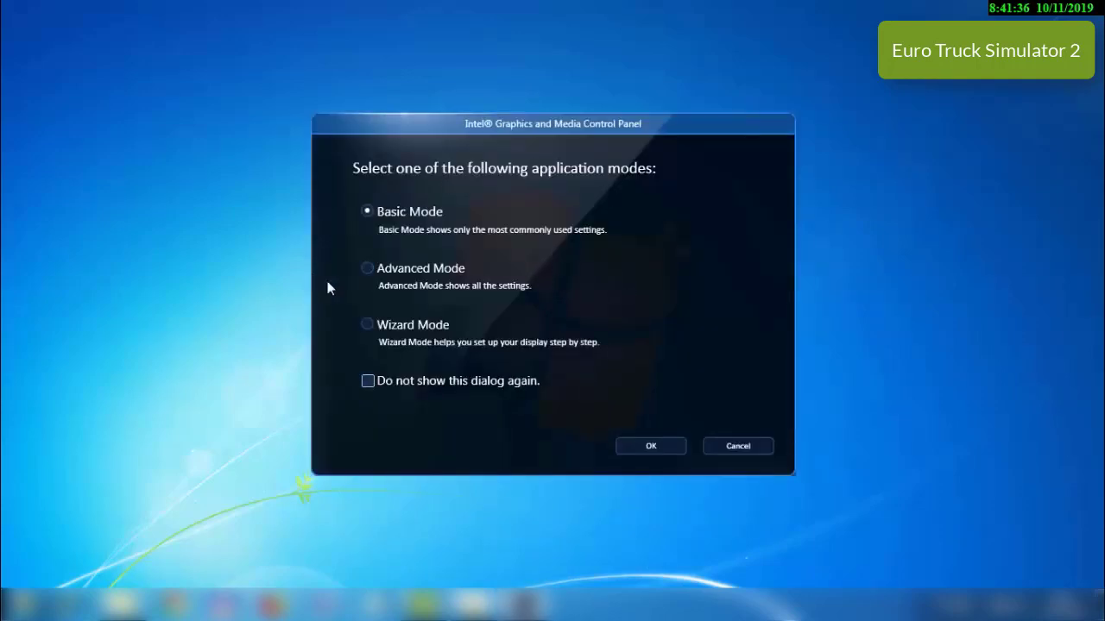
{"action": "left_click", "coordinate": [365, 269]}
{"action": "left_click", "coordinate": [651, 447]}
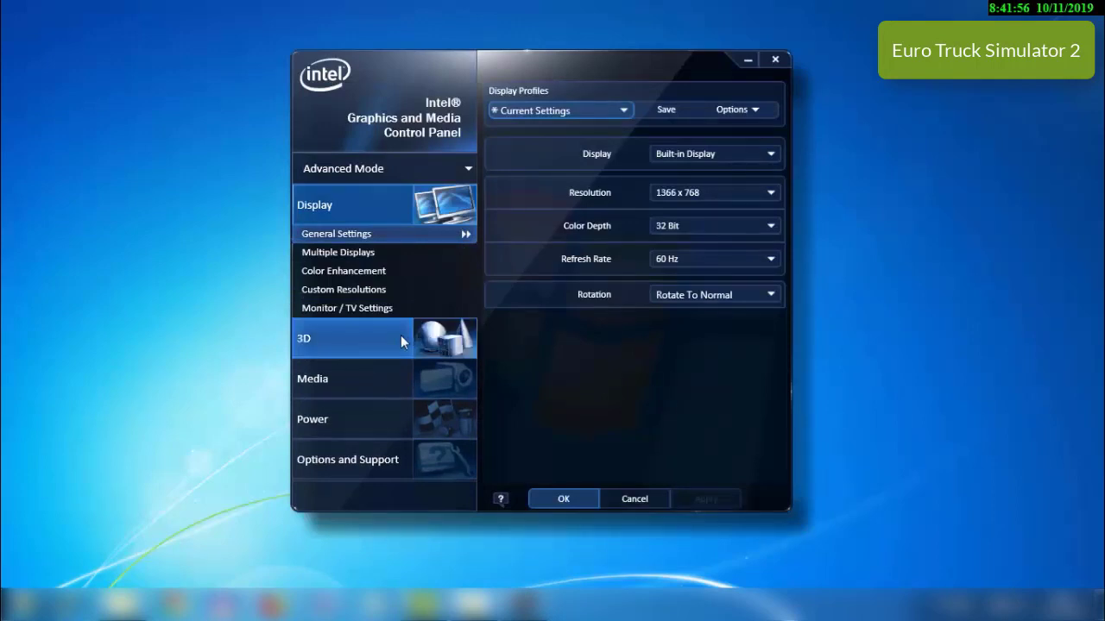
- Set the 3D Preference to Performance, keeping the current Windows color scheme when asked, and apply and keep the new setting
{"action": "left_click", "coordinate": [316, 344]}
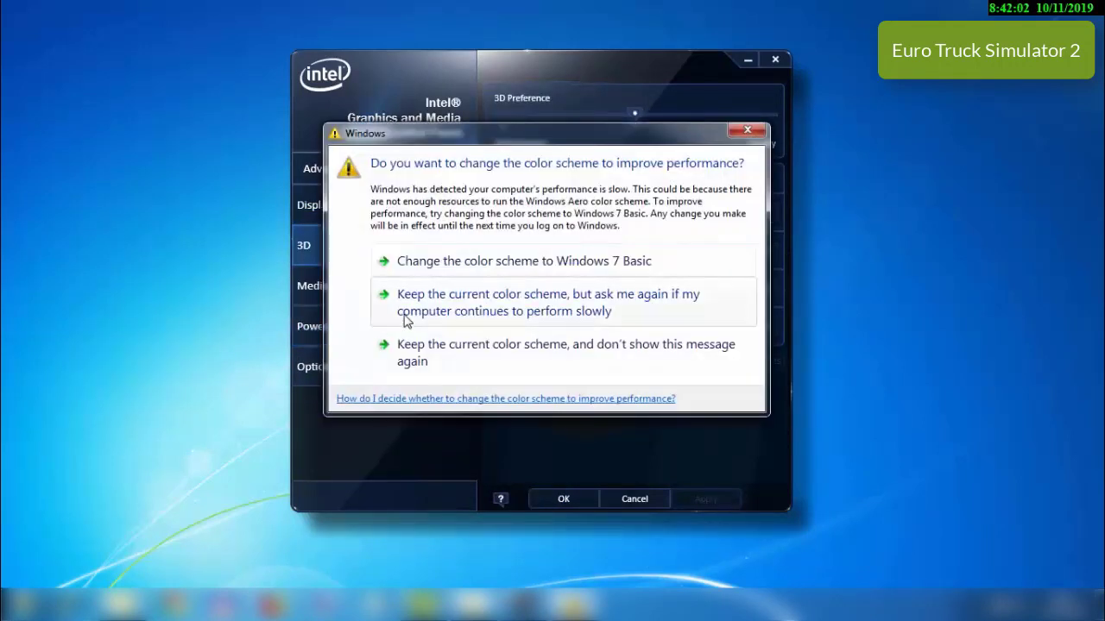
{"action": "left_click", "coordinate": [449, 313]}
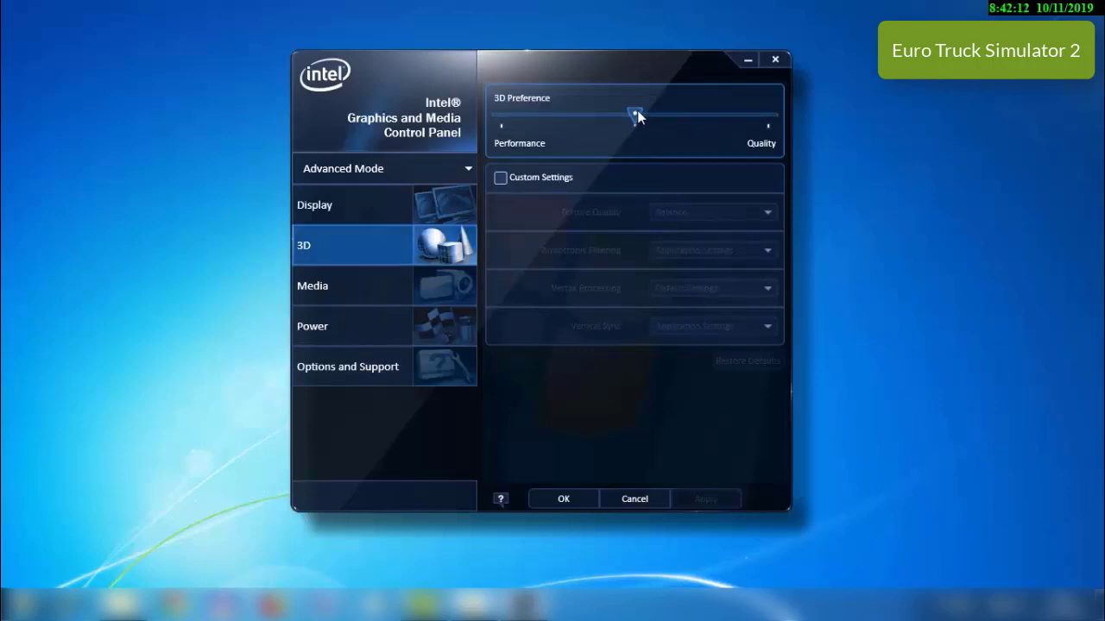
{"action": "left_click_drag", "start_coordinate": [633, 113], "coordinate": [501, 117]}
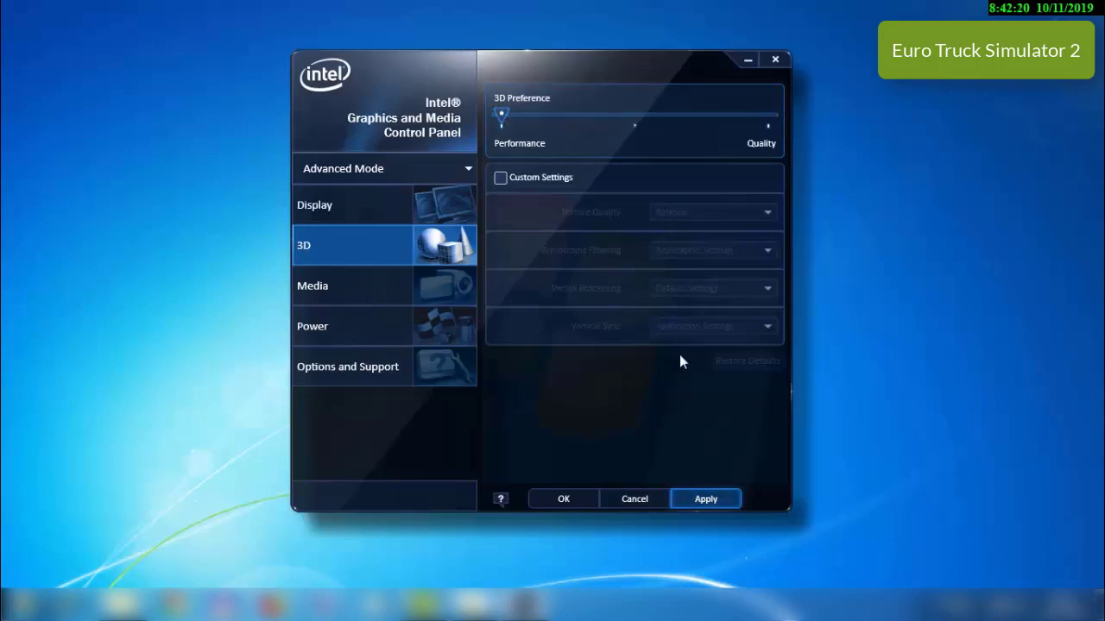
{"action": "left_click", "coordinate": [705, 499]}
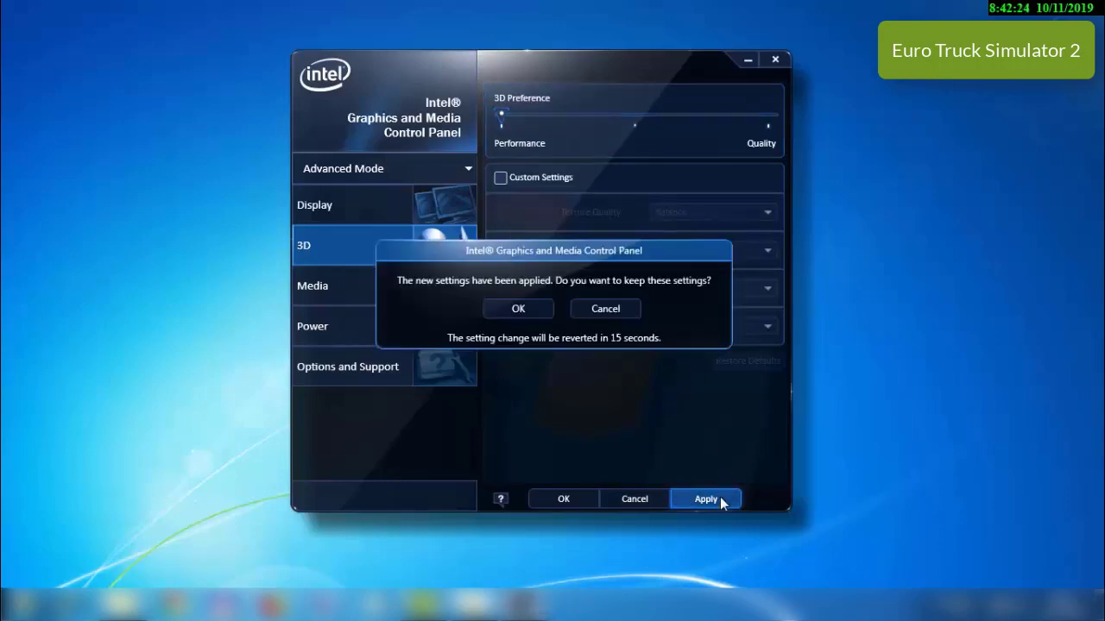
{"action": "left_click", "coordinate": [519, 309]}
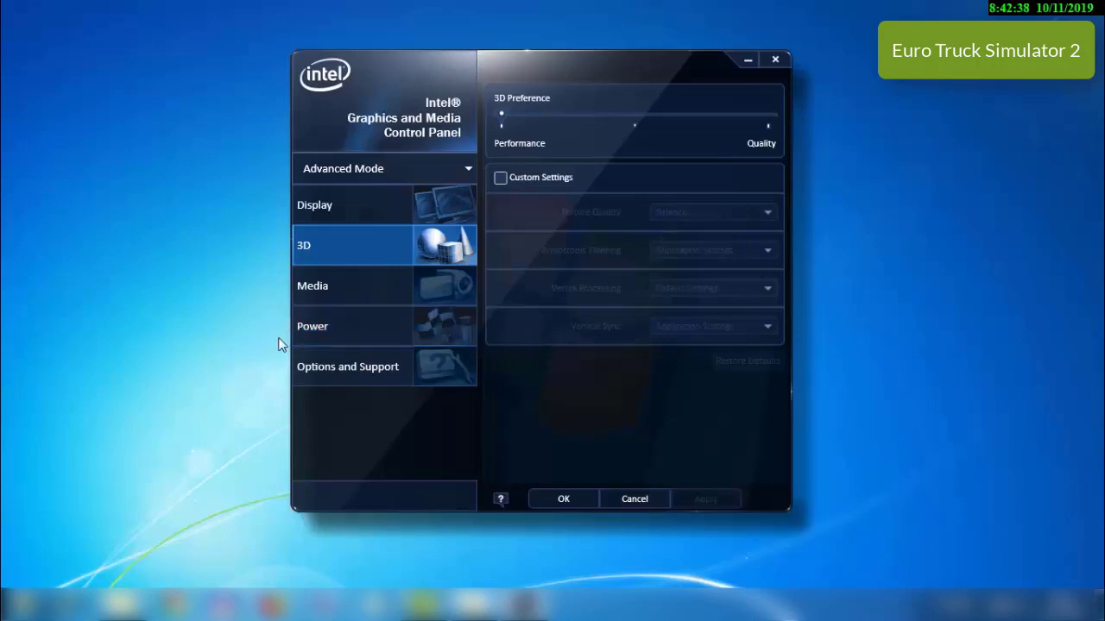
- Set the power plan for the Plugged in power source to Maximum Performance, then apply and keep the change
{"action": "left_click", "coordinate": [327, 332]}
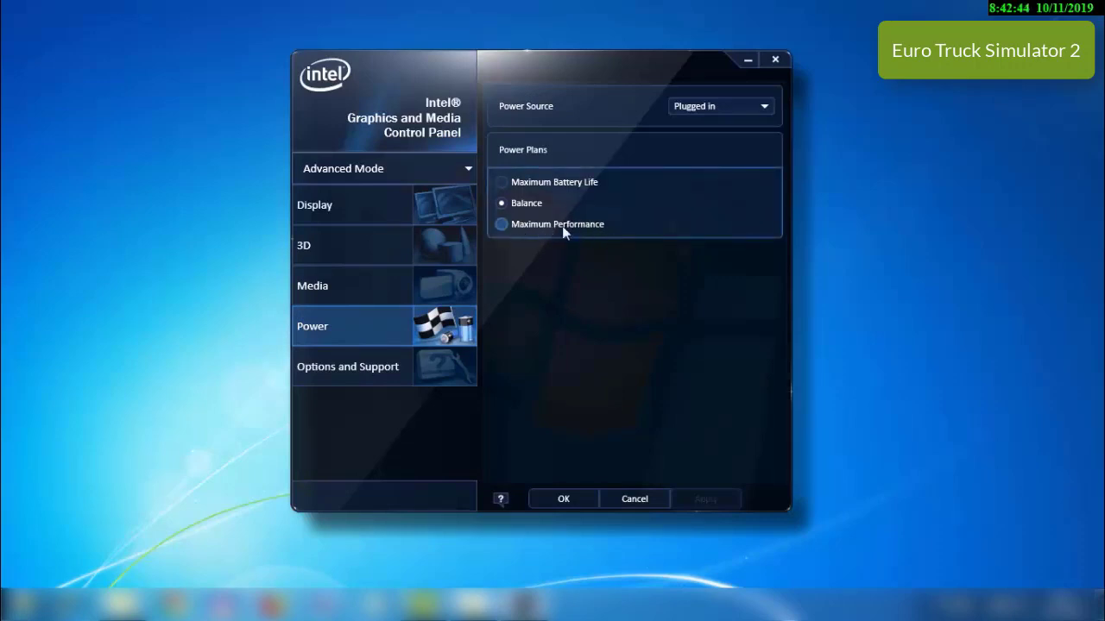
{"action": "left_click", "coordinate": [502, 224]}
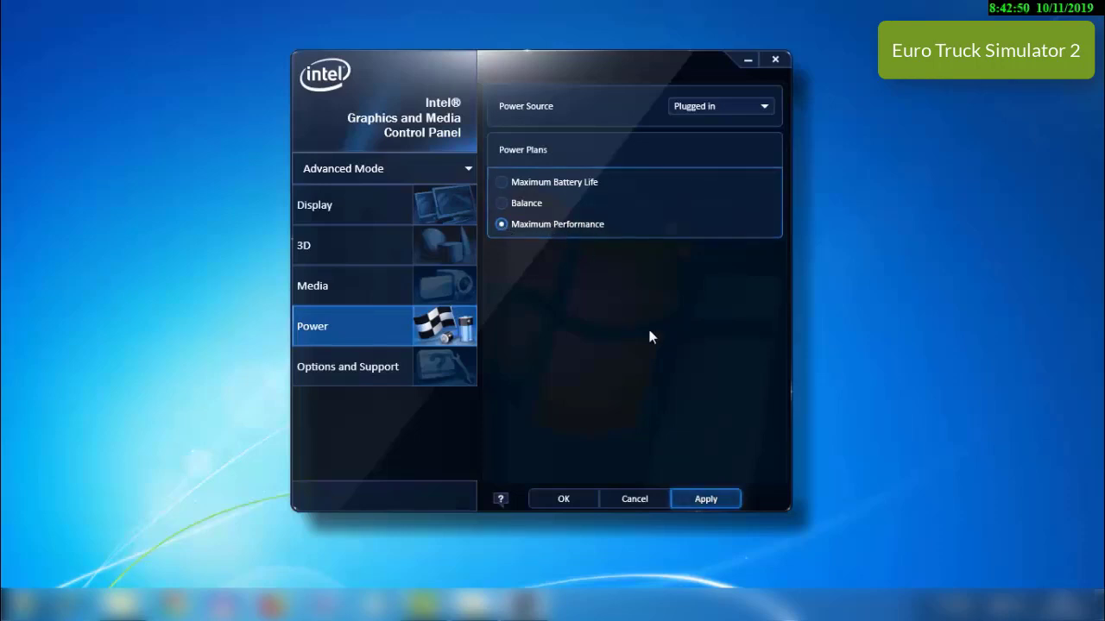
{"action": "left_click", "coordinate": [715, 503]}
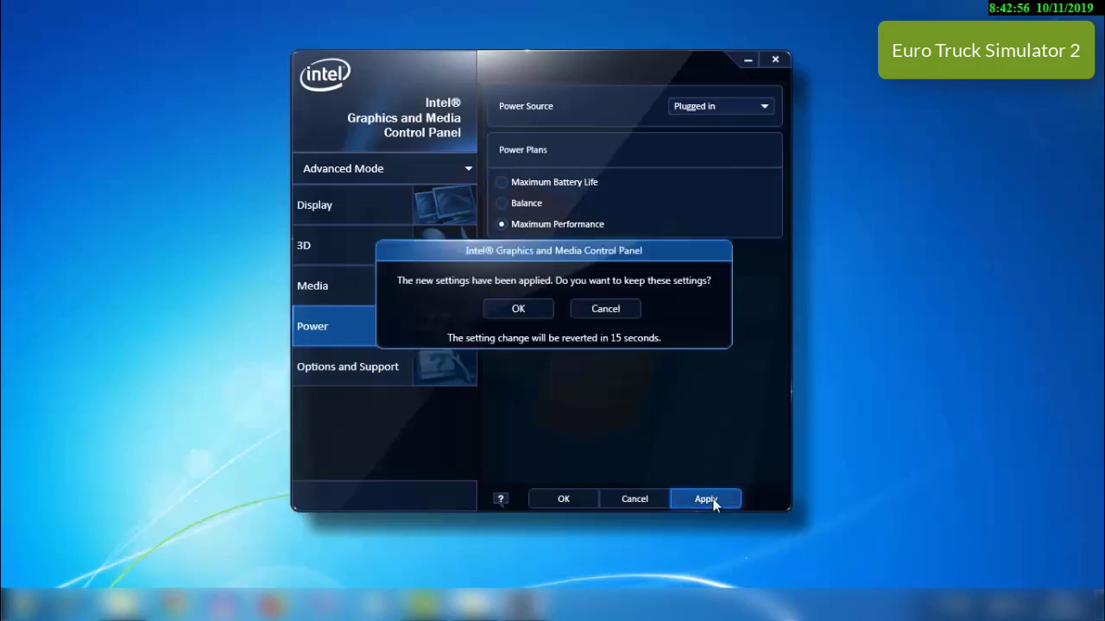
{"action": "left_click", "coordinate": [530, 317]}
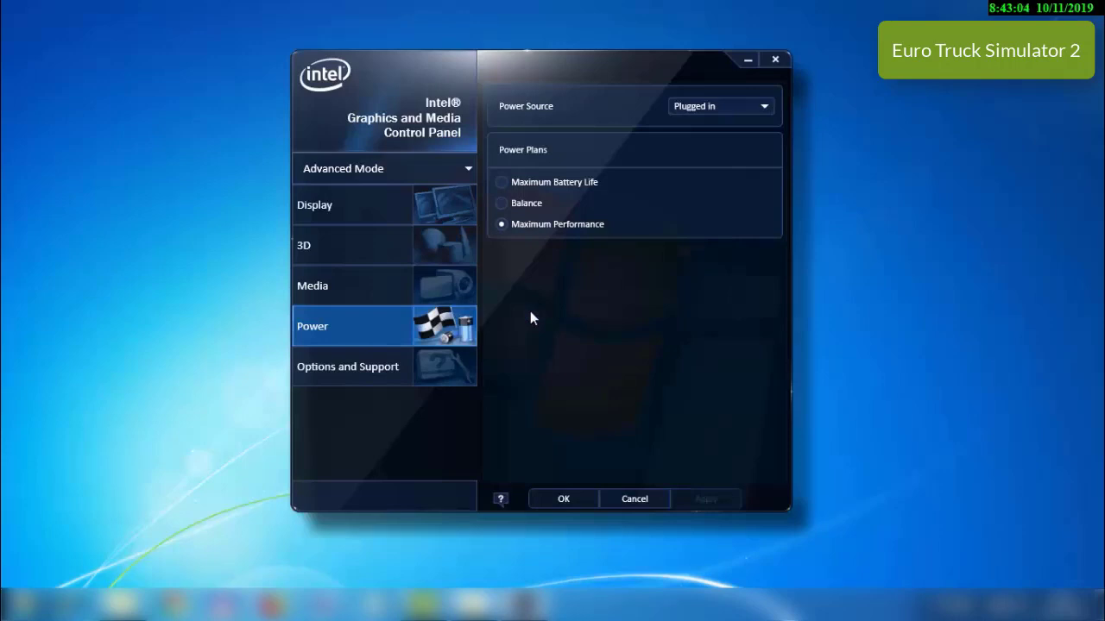
{"action": "left_click", "coordinate": [763, 109]}
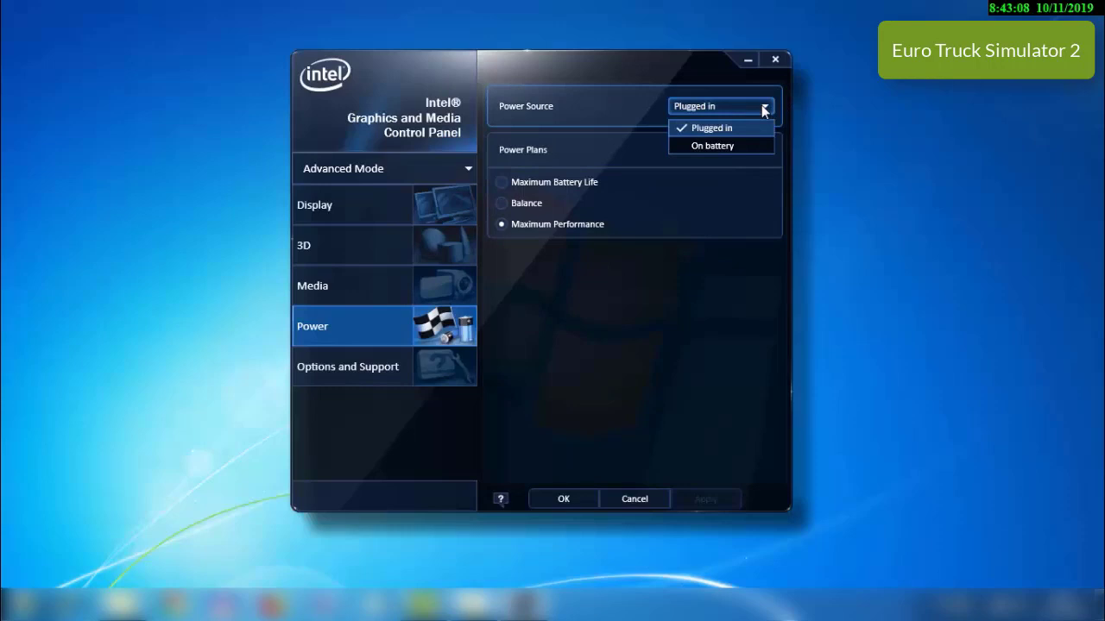
{"action": "left_click", "coordinate": [763, 108]}
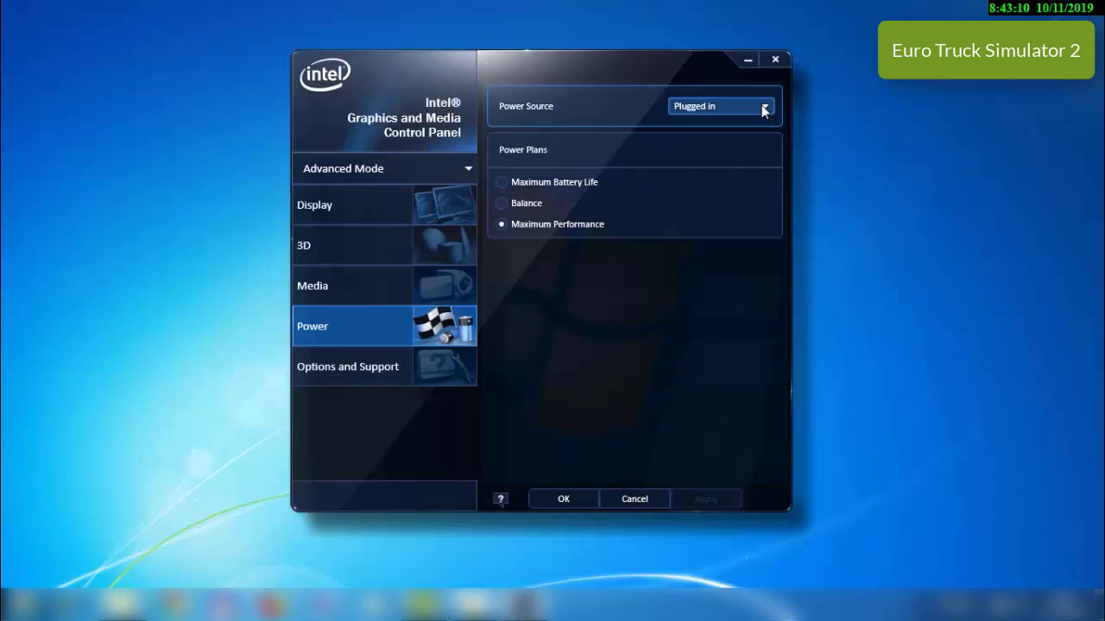
{"action": "left_click", "coordinate": [441, 242]}
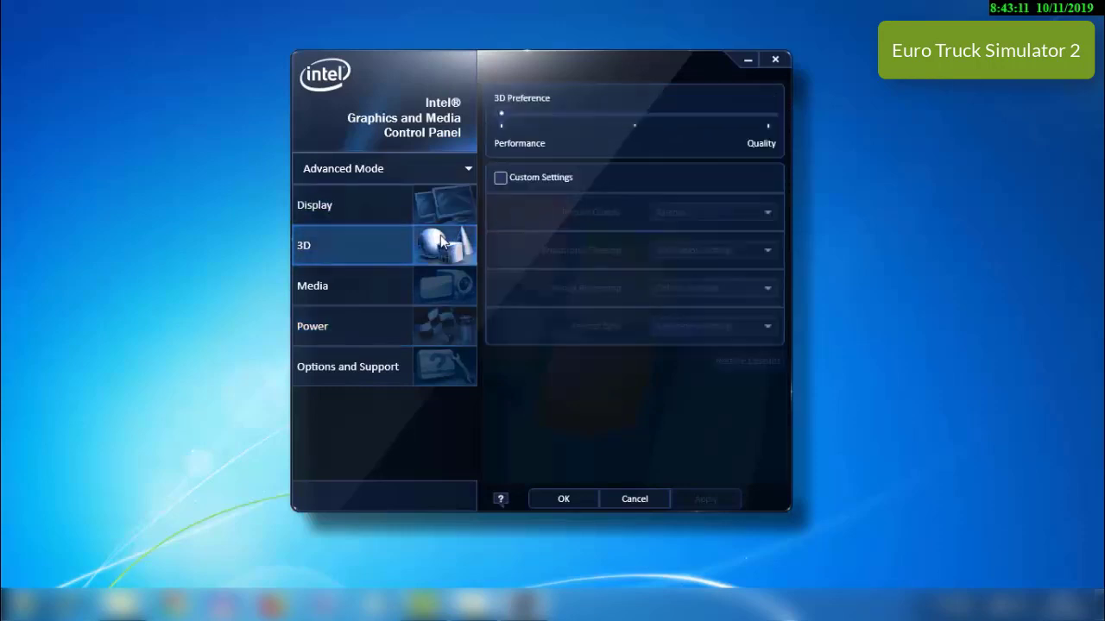
{"action": "left_click", "coordinate": [500, 113]}
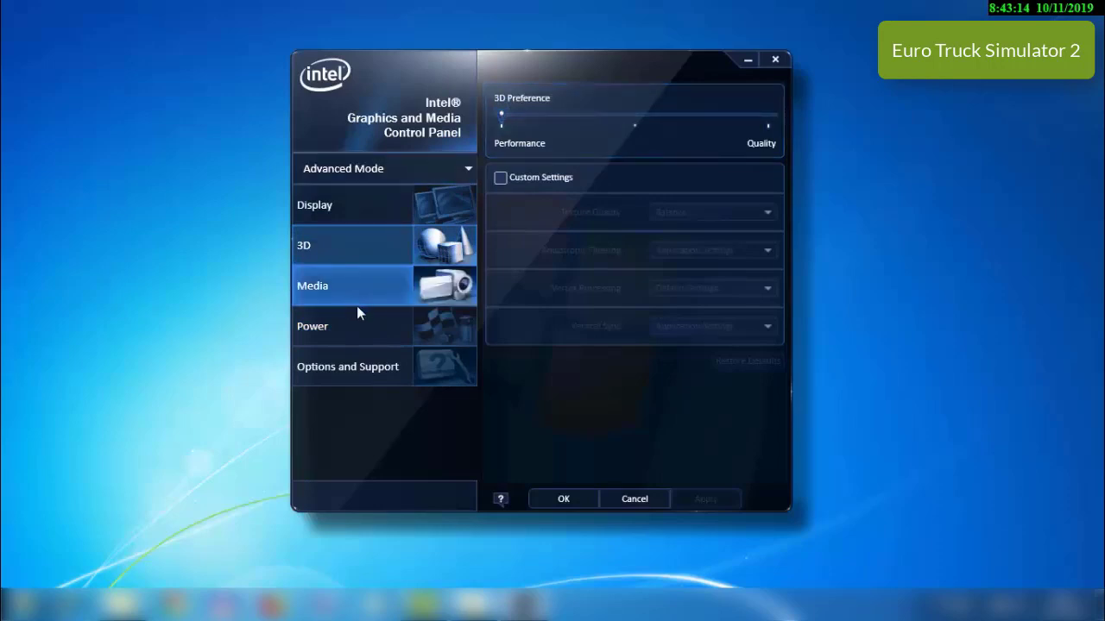
{"action": "left_click", "coordinate": [426, 322]}
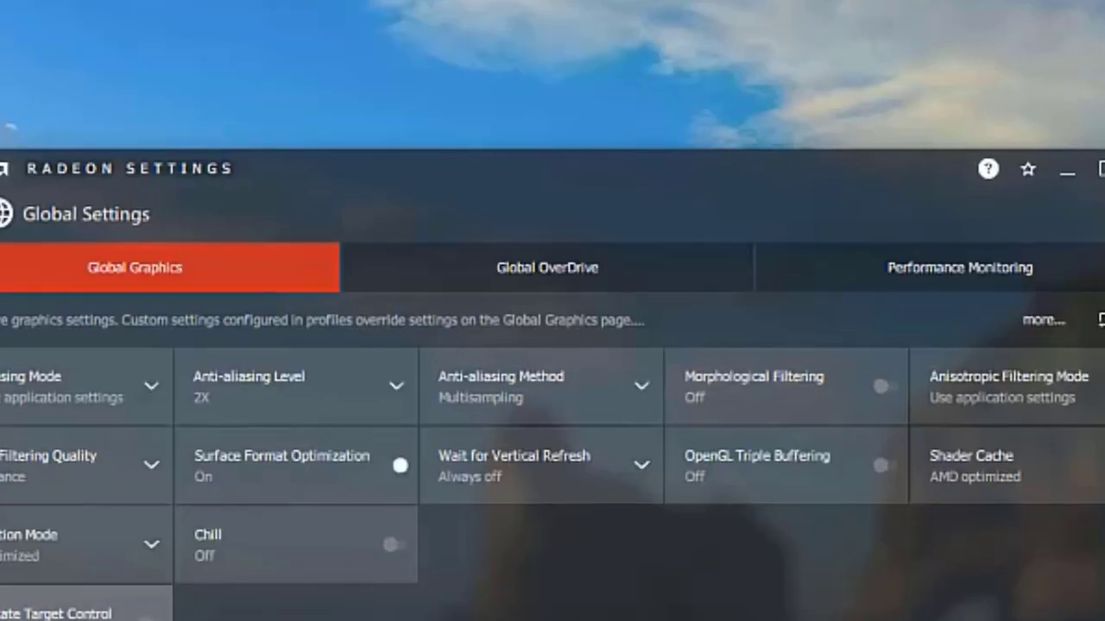
- In AMD Radeon Settings, accept the Global OverDrive warning and set the GPU Clock to 790 MHz and the Power Limit to 20%
{"action": "left_click", "coordinate": [497, 269]}
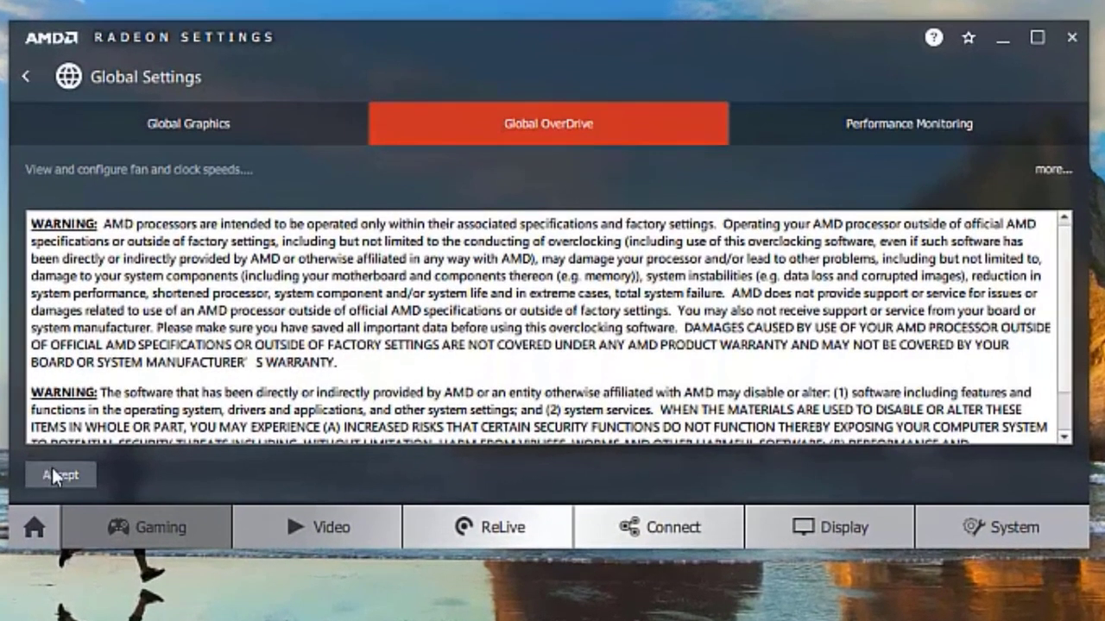
{"action": "left_click", "coordinate": [56, 477]}
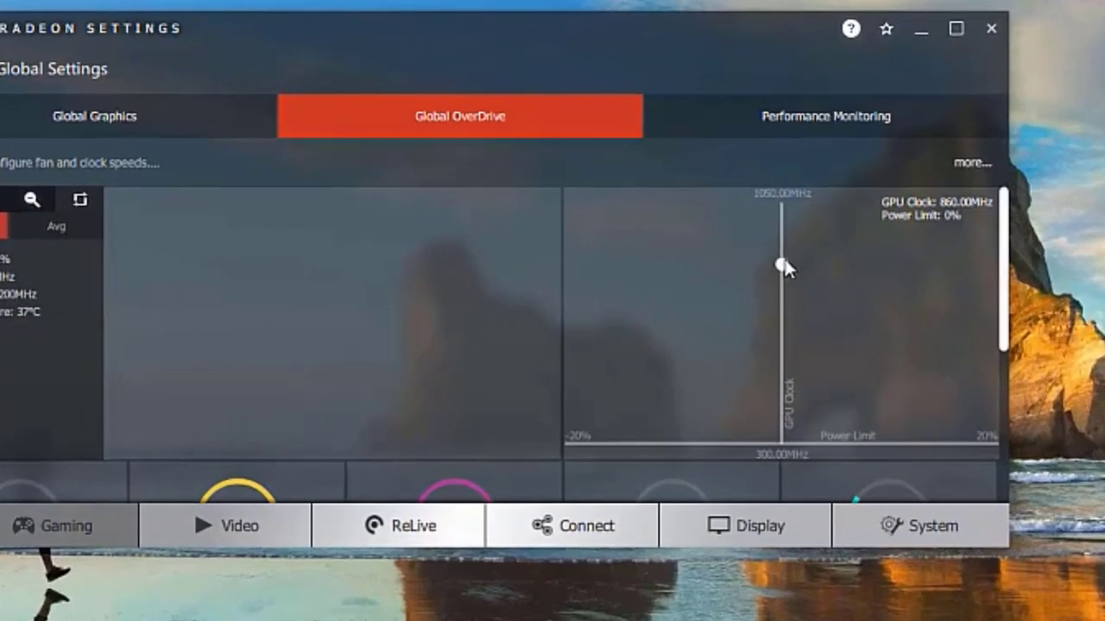
{"action": "left_click_drag", "start_coordinate": [782, 265], "coordinate": [1014, 289]}
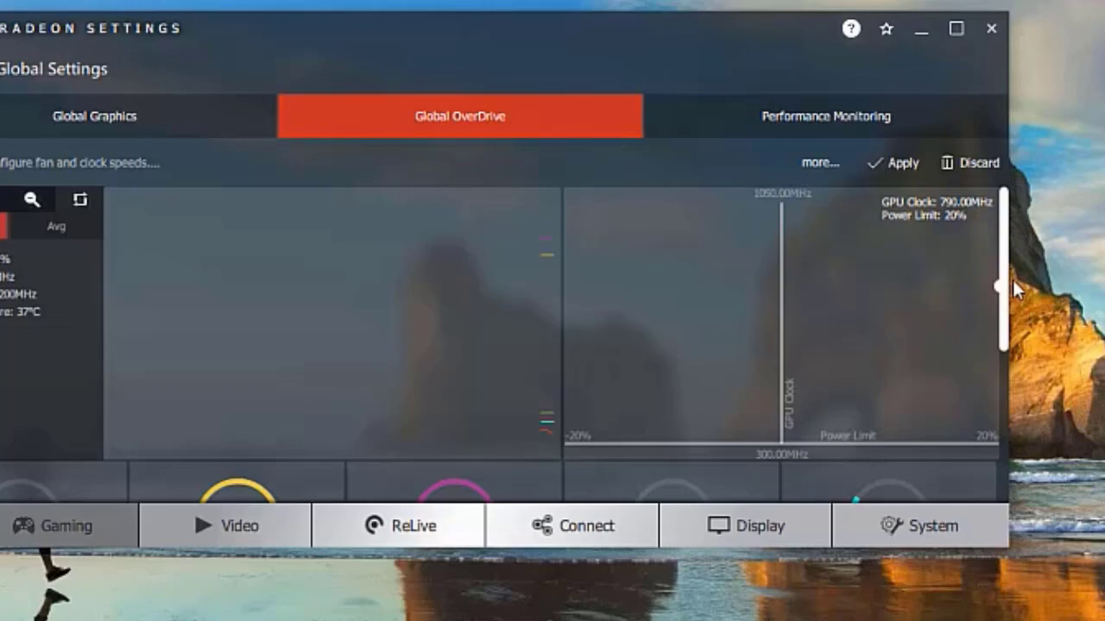